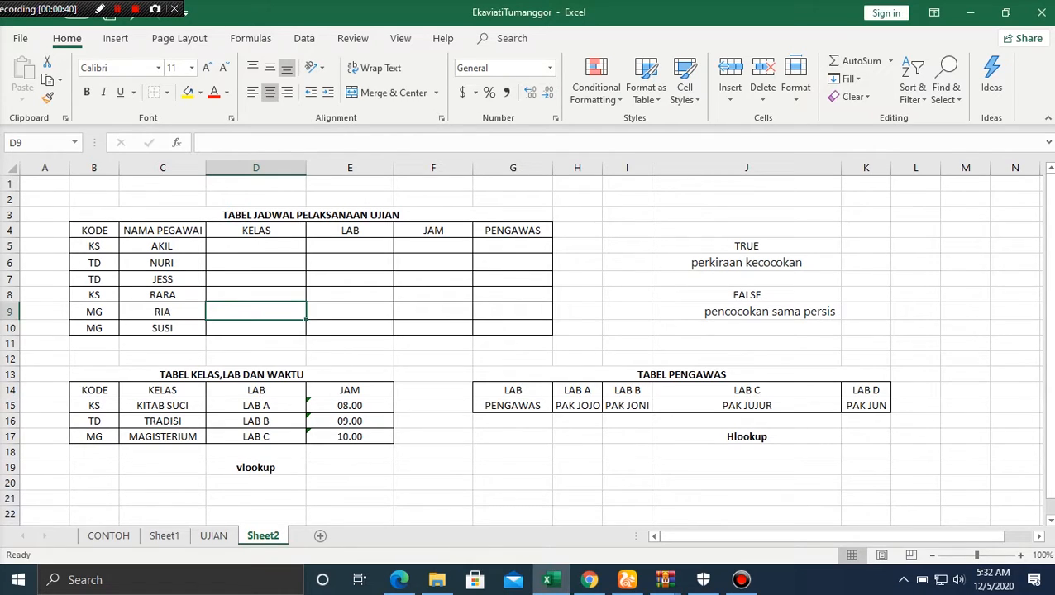
Step: Start a VLOOKUP in KELAS cell D5 with lookup value B5 and the absolute table range $B$15:$E$17
click(255, 245)
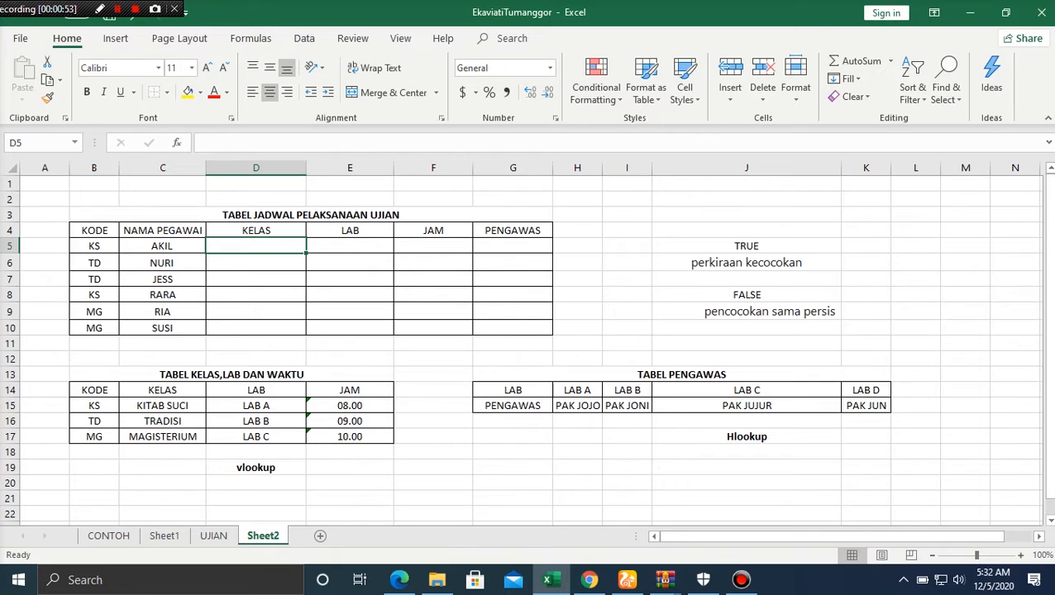
drag(118, 353, 143, 376)
text(=)
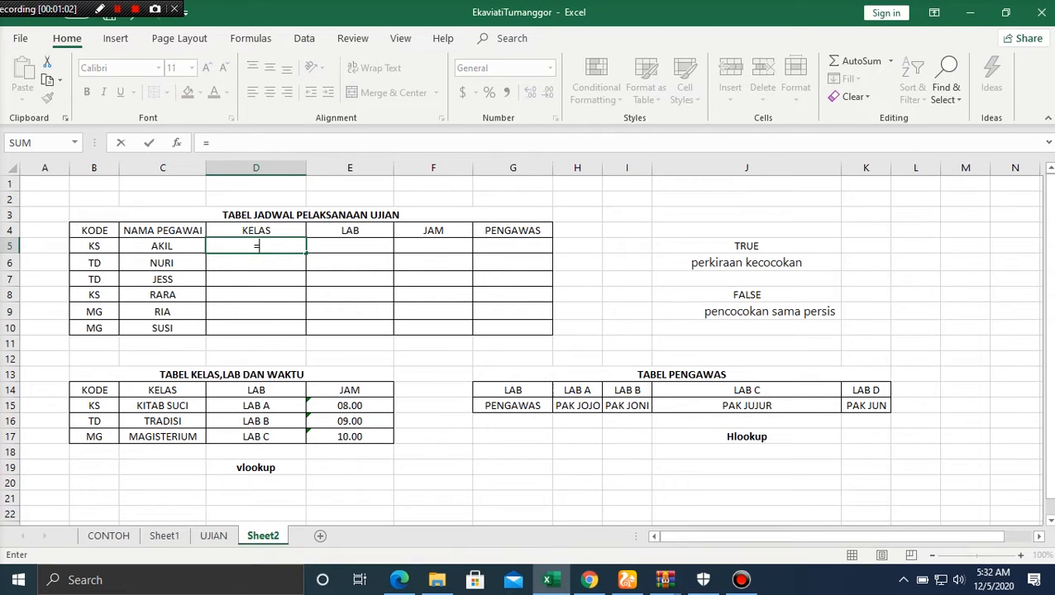
text(VL)
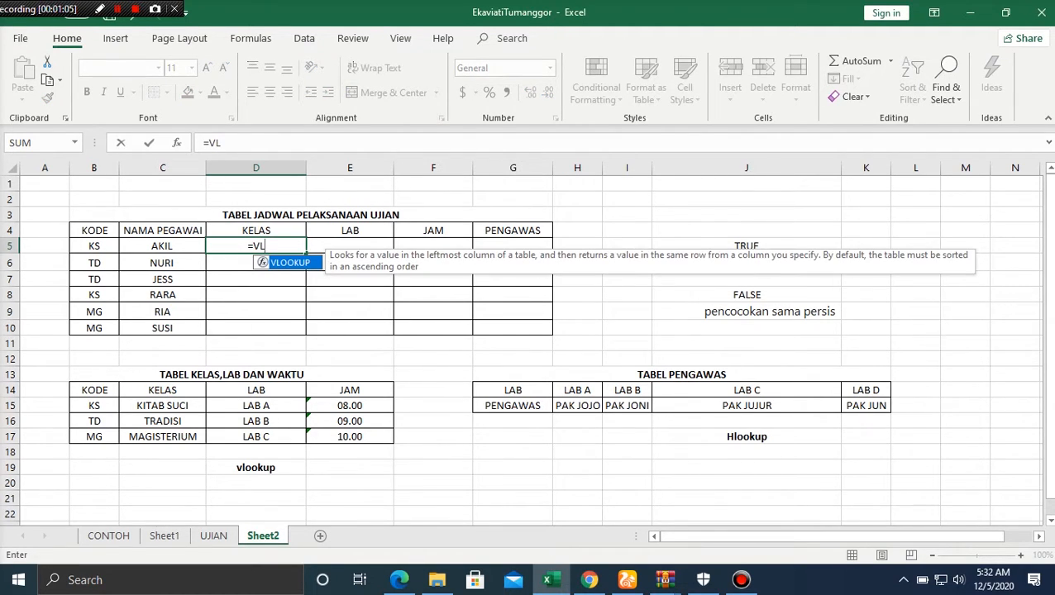
key(Tab)
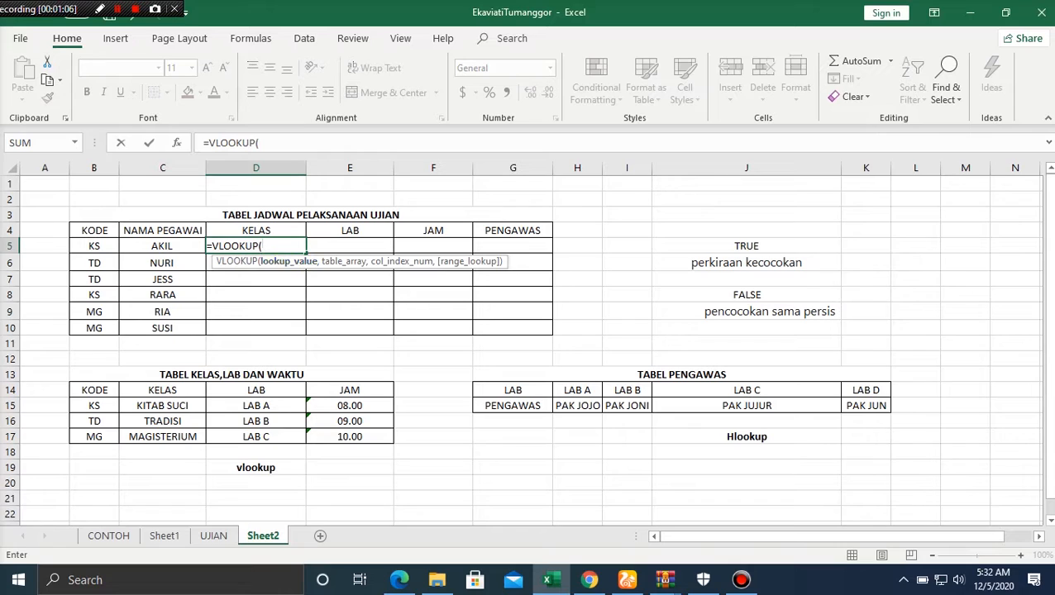
click(94, 246)
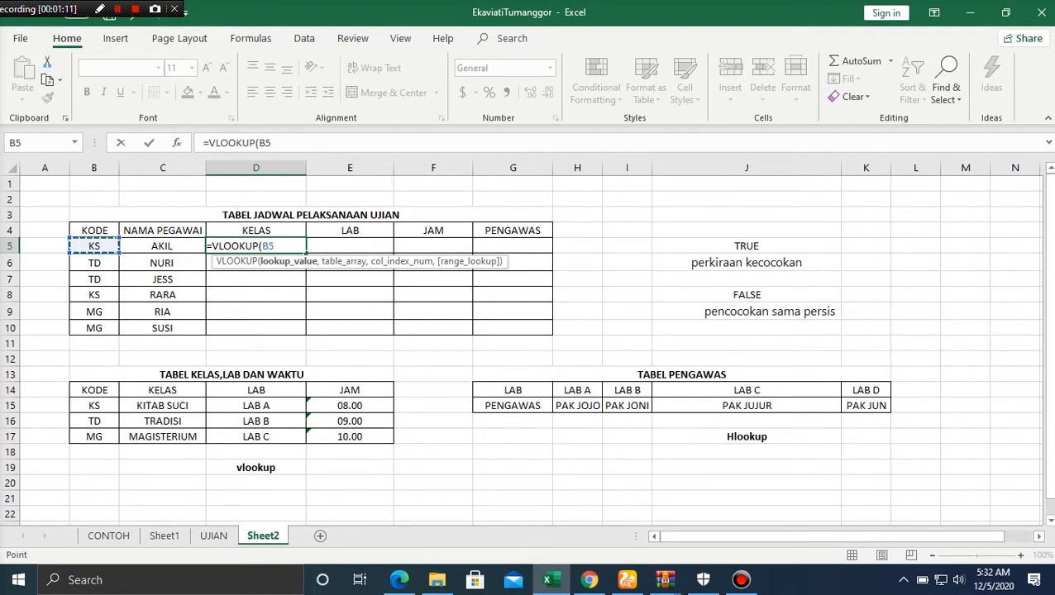
text(,)
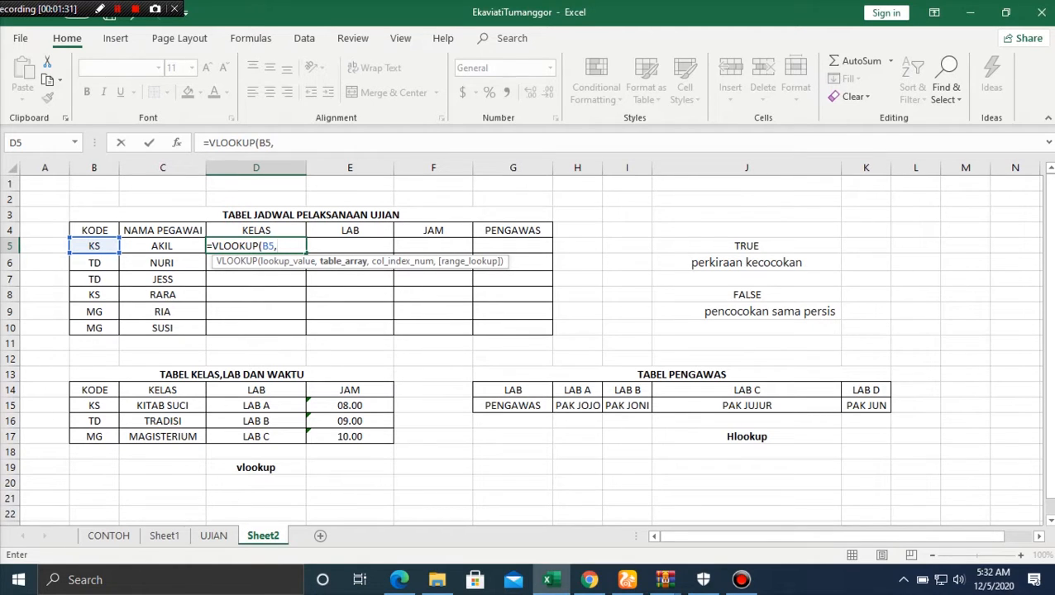
drag(94, 405, 381, 436)
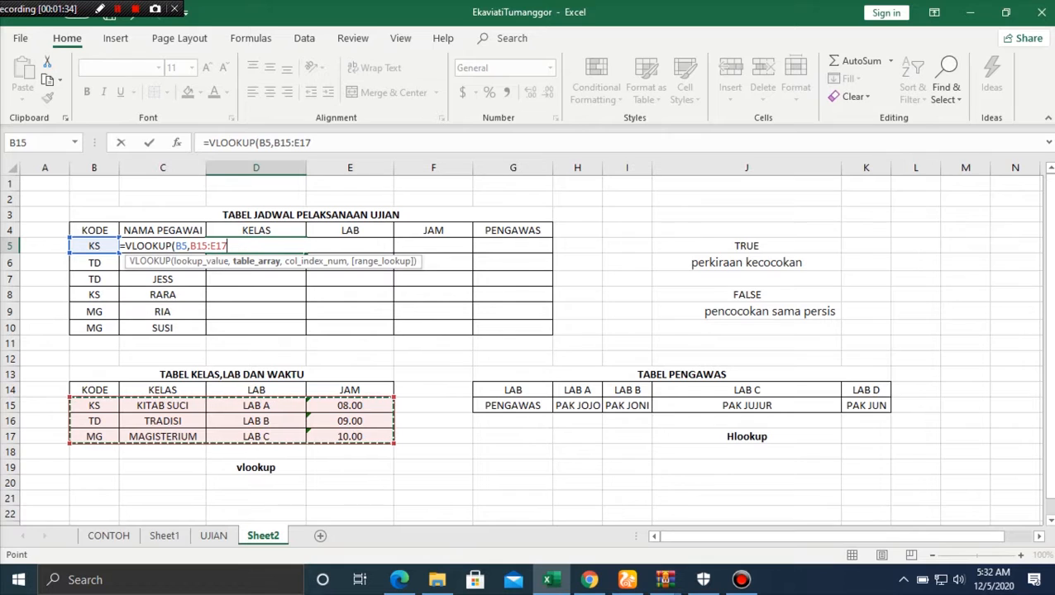
key(F4)
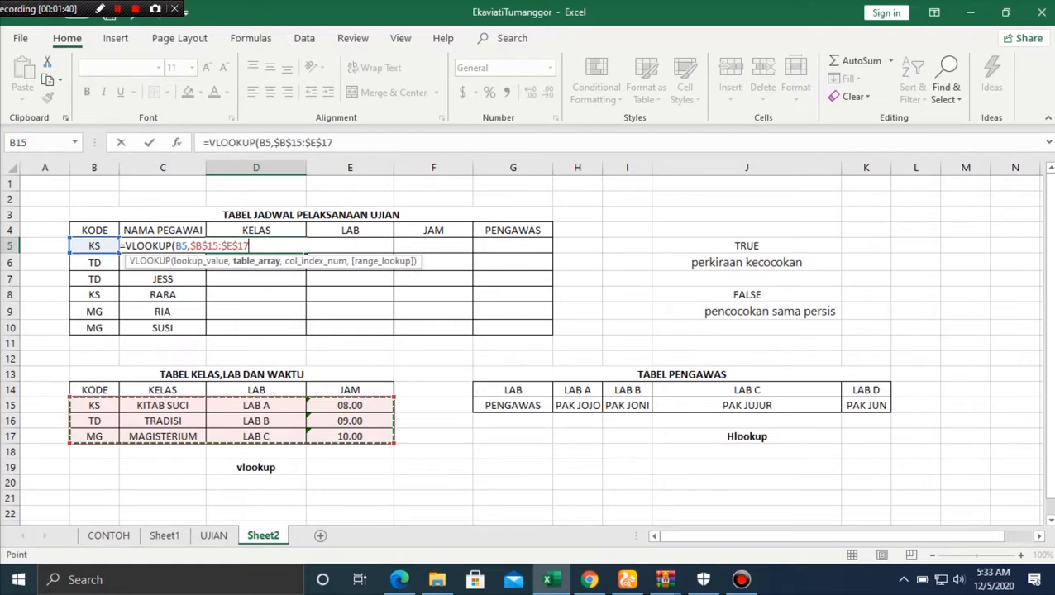
Step: Complete the VLOOKUP in D5 with column index 2 and exact match FALSE
text(,)
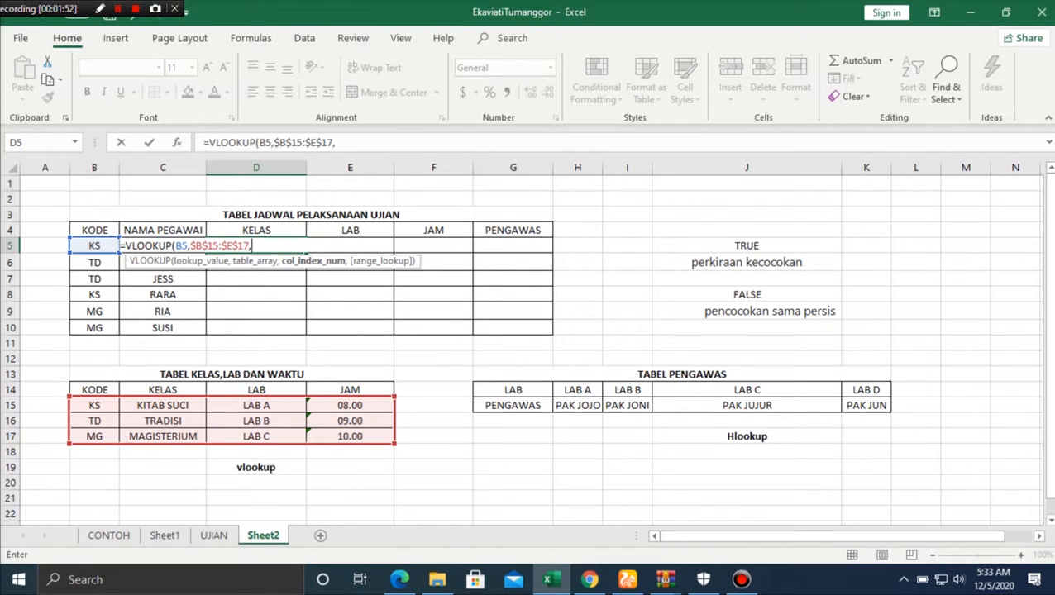
text(2,)
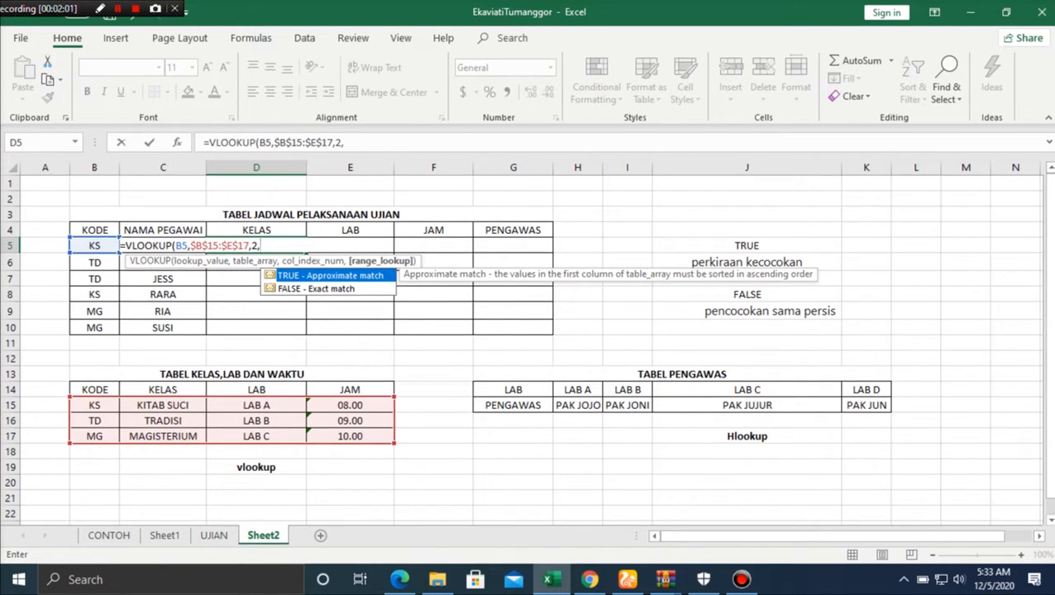
key(Down)
key(Tab)
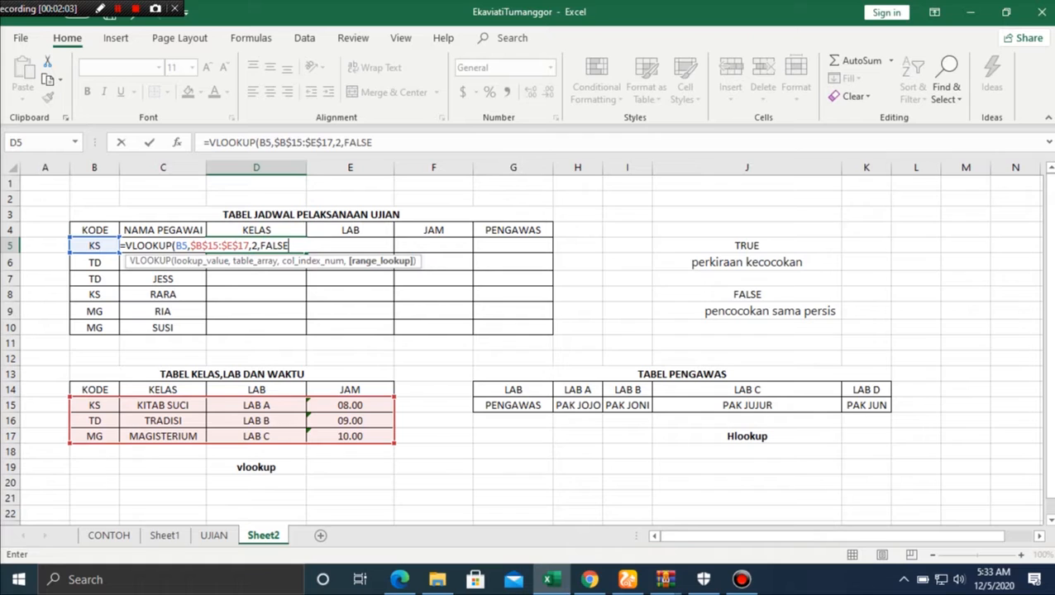
text())
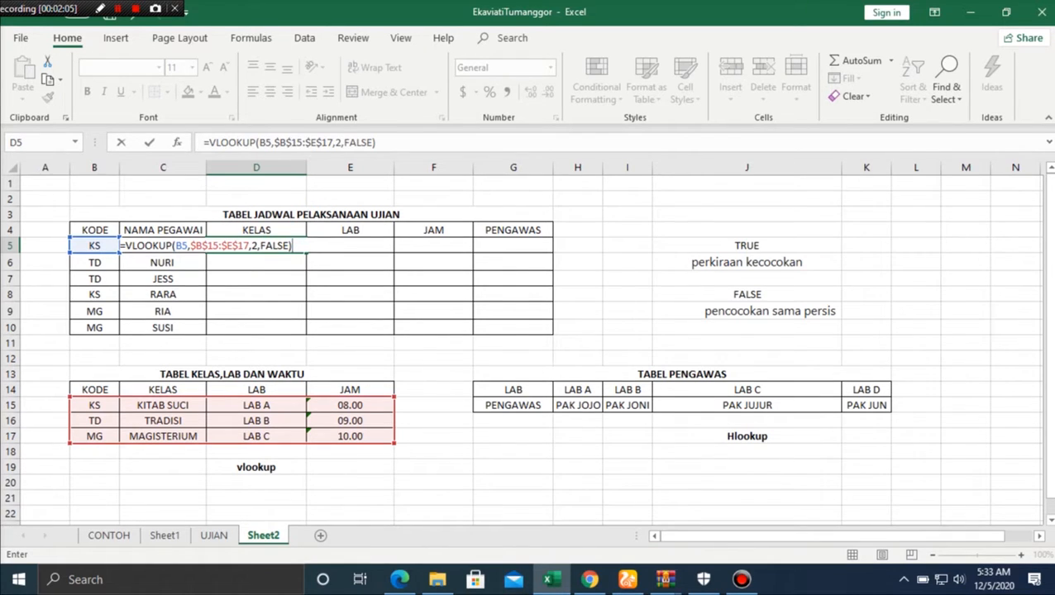
key(Return)
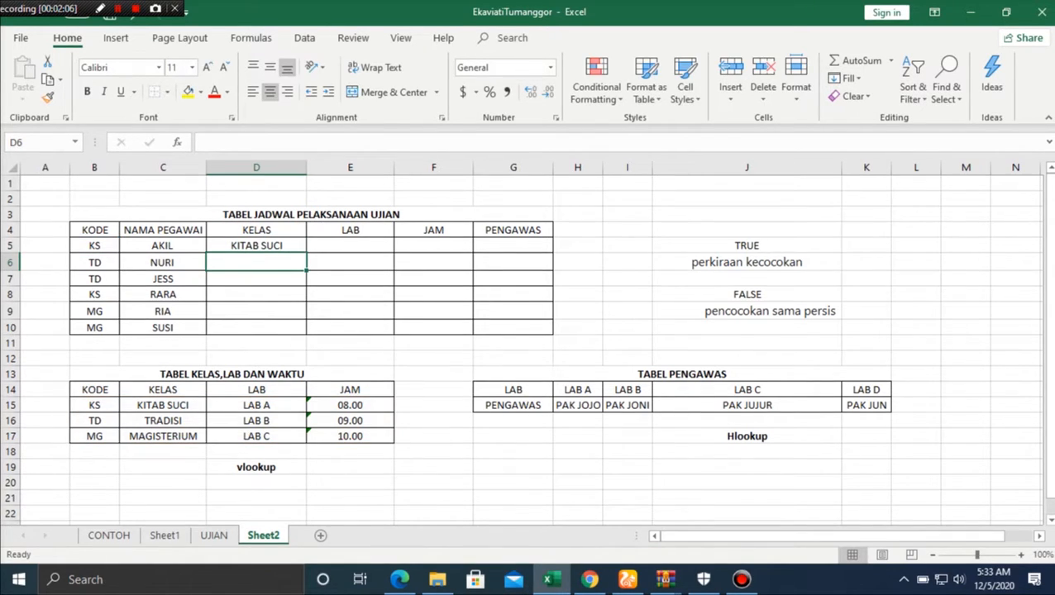
Step: Fill the KELAS formula from D5 down to D10
click(257, 246)
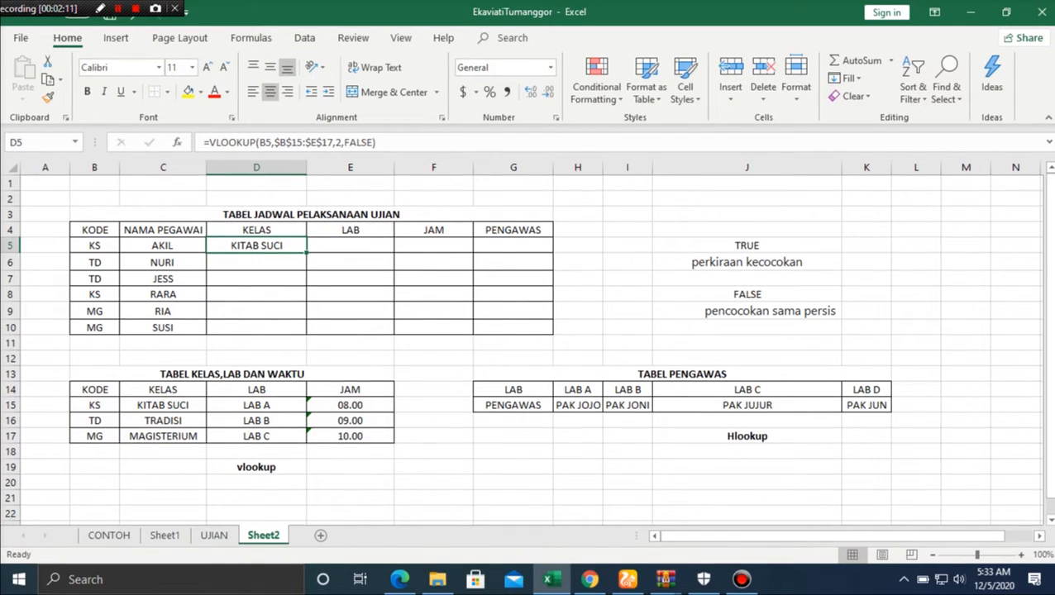
drag(307, 252, 306, 333)
click(256, 294)
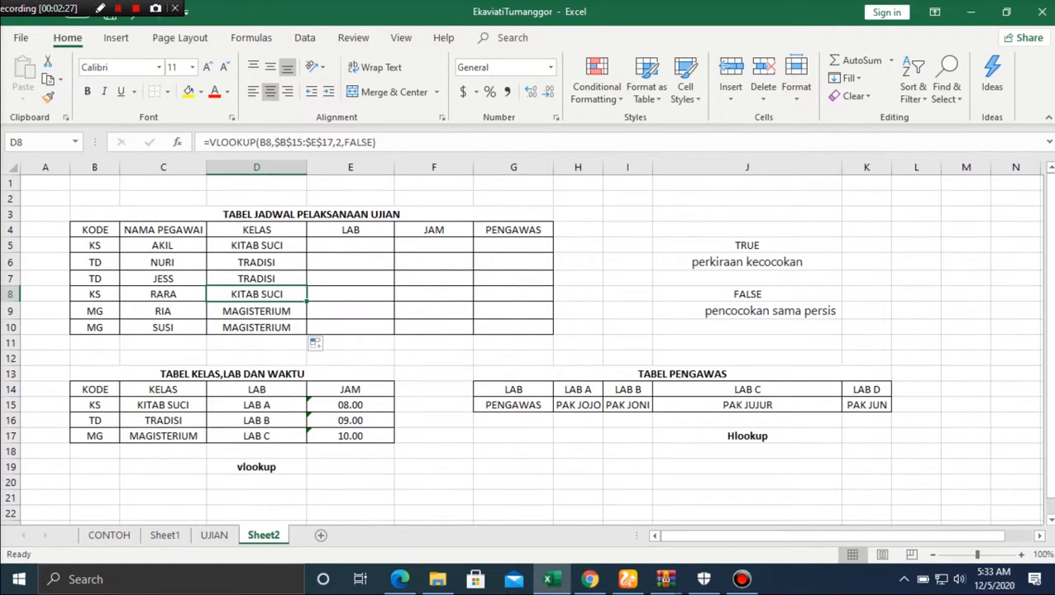
Step: Start a VLOOKUP function in the first LAB cell, E5
click(349, 246)
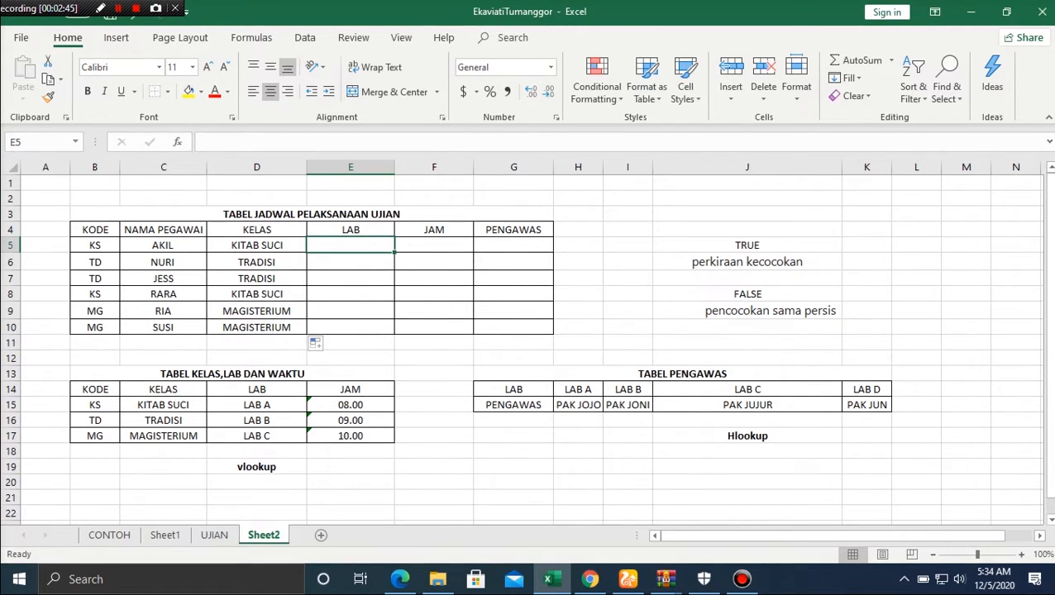
text(=)
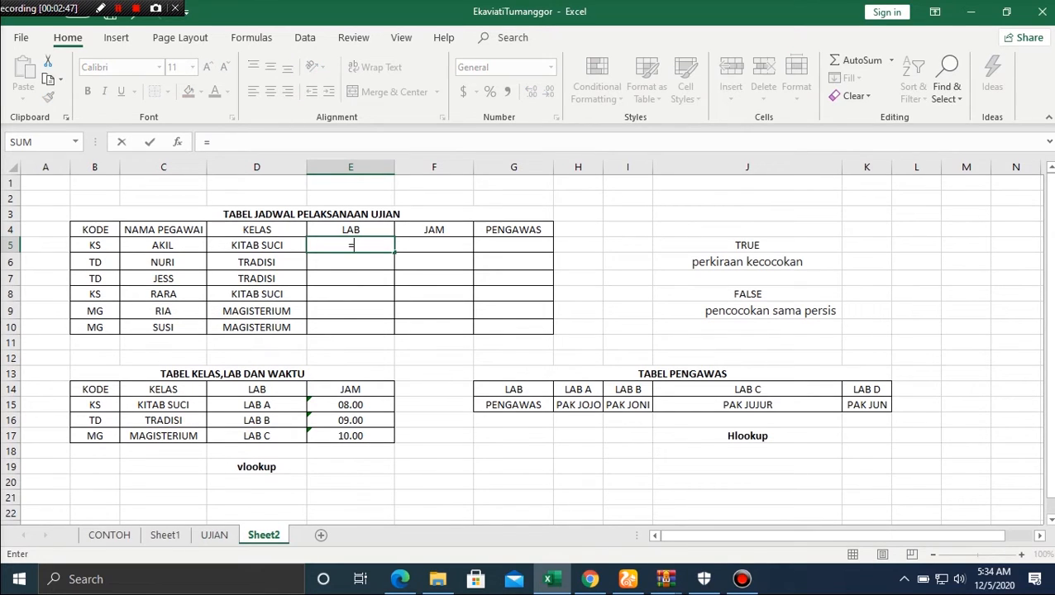
text(VL)
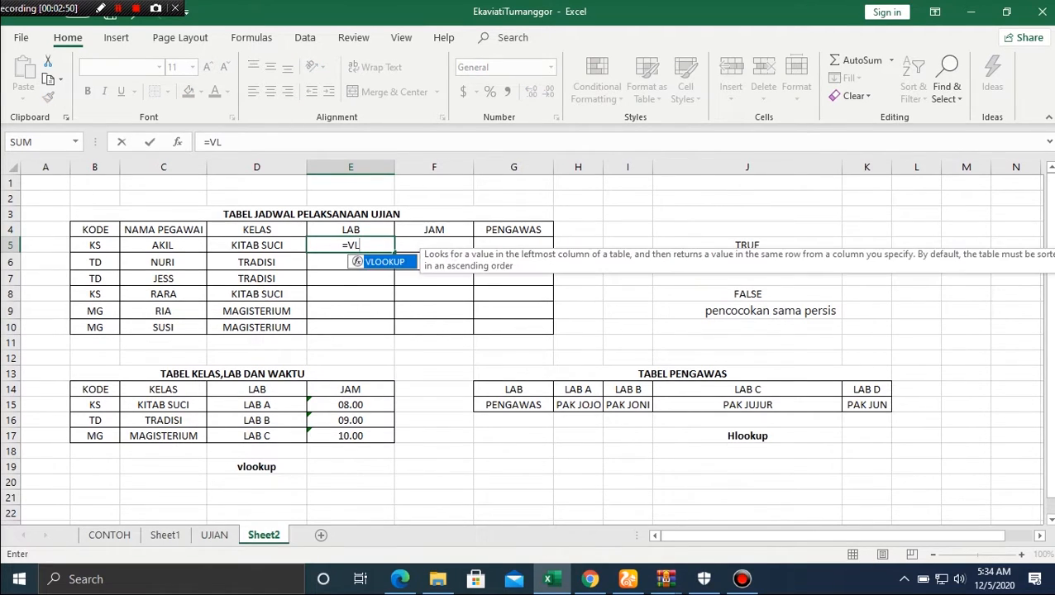
key(Return)
click(232, 374)
click(350, 245)
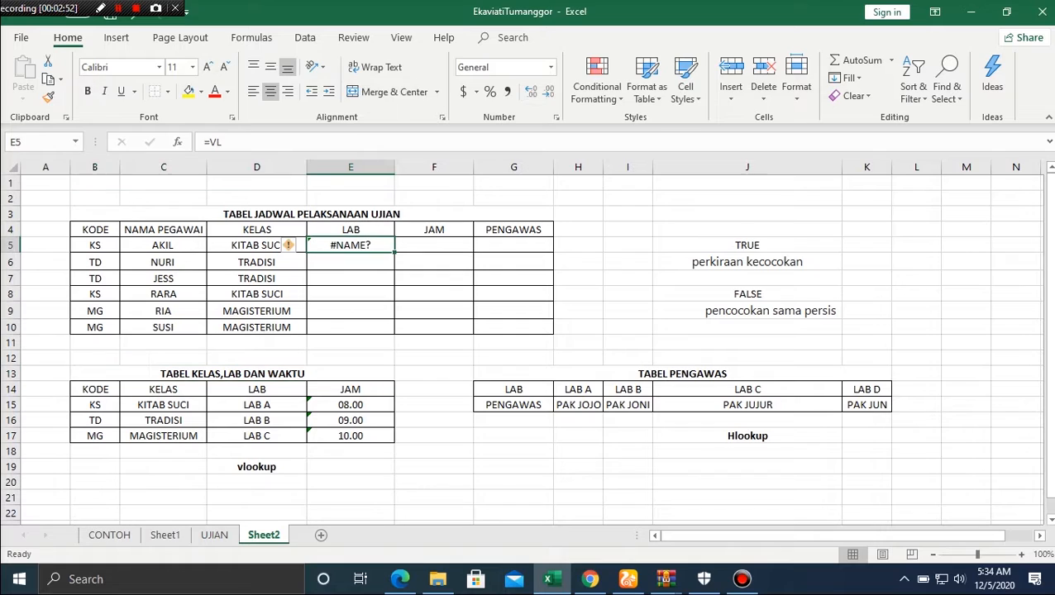
key(F2)
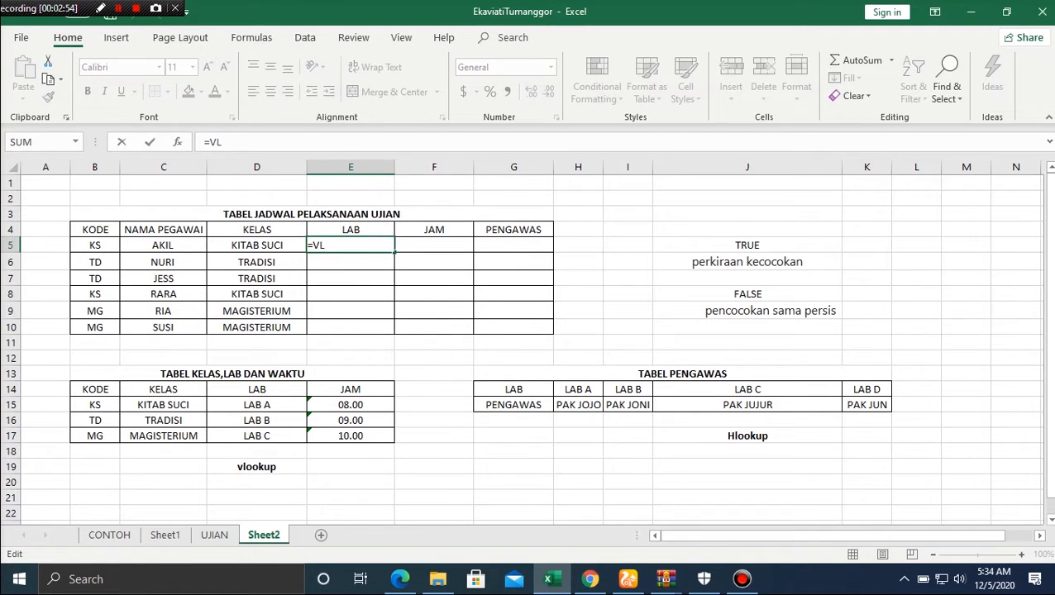
text(OOK)
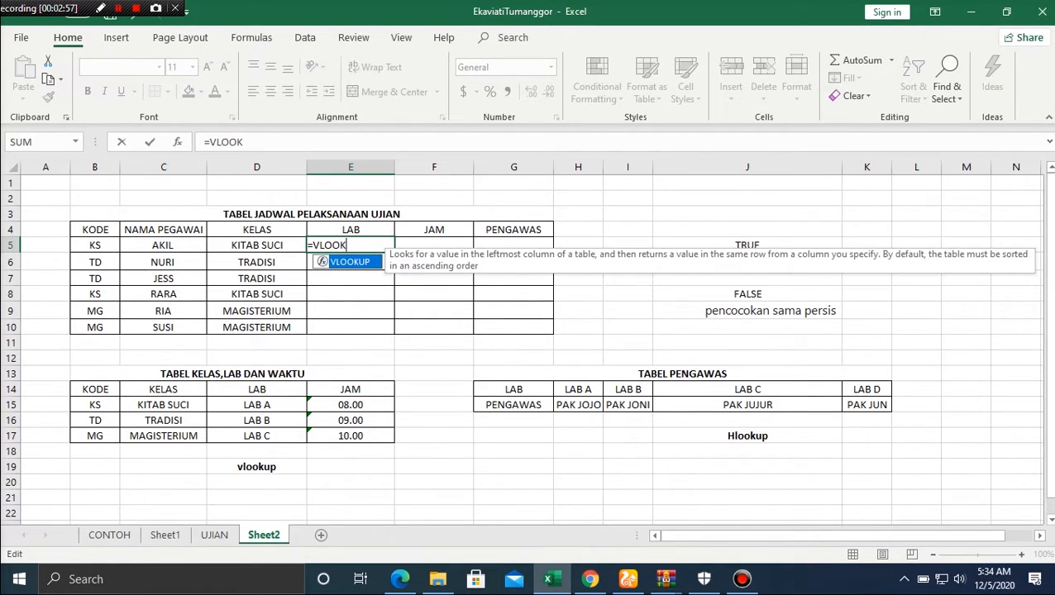
key(Tab)
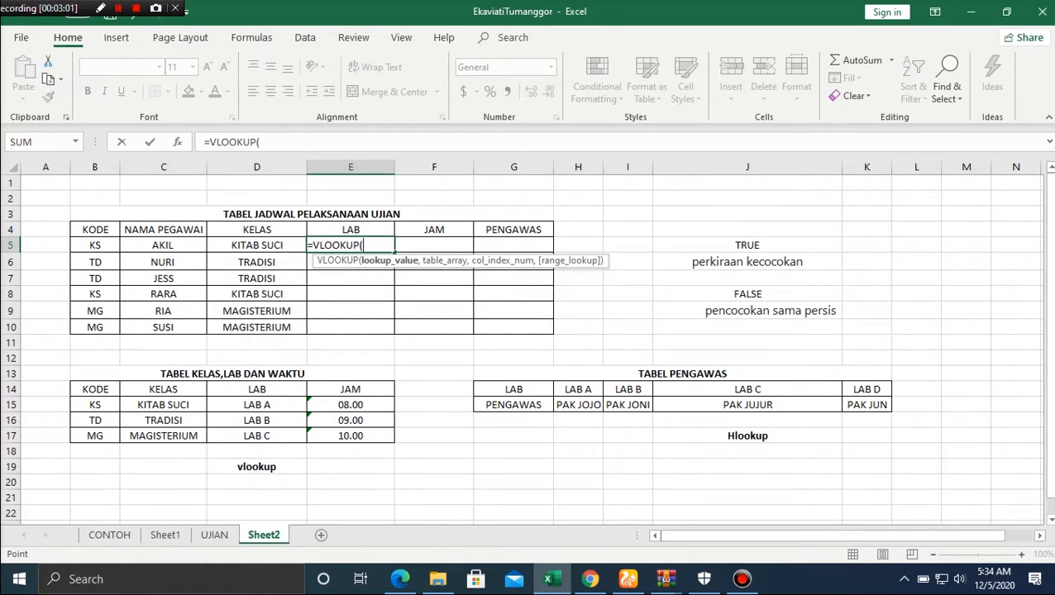
Step: Complete the VLOOKUP in E5 with lookup value B5, absolute table range $B$15:$E$17, column index 3 and exact match FALSE
click(95, 245)
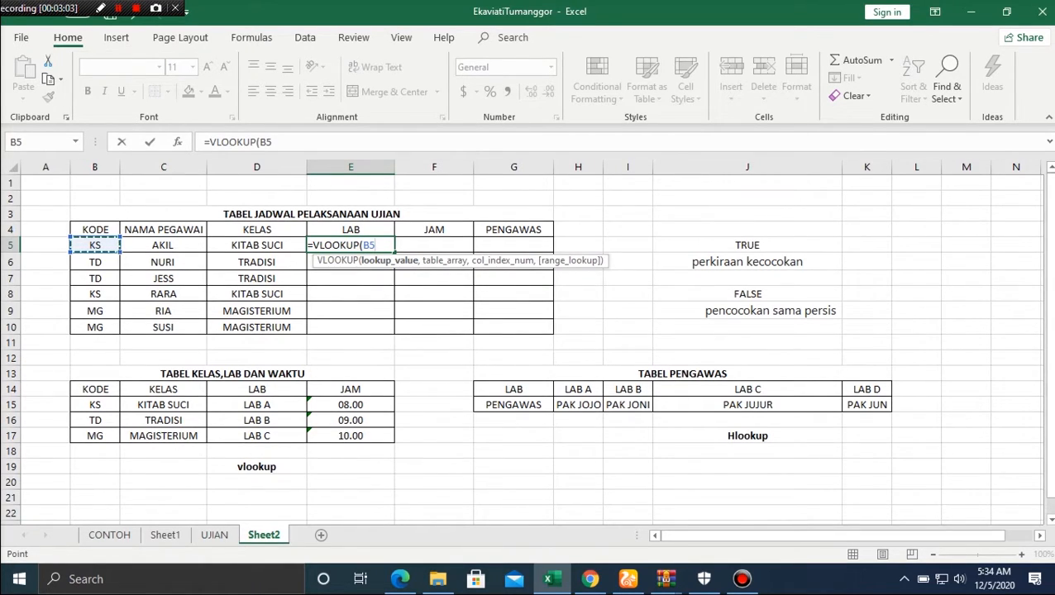
text(,)
drag(96, 404, 388, 434)
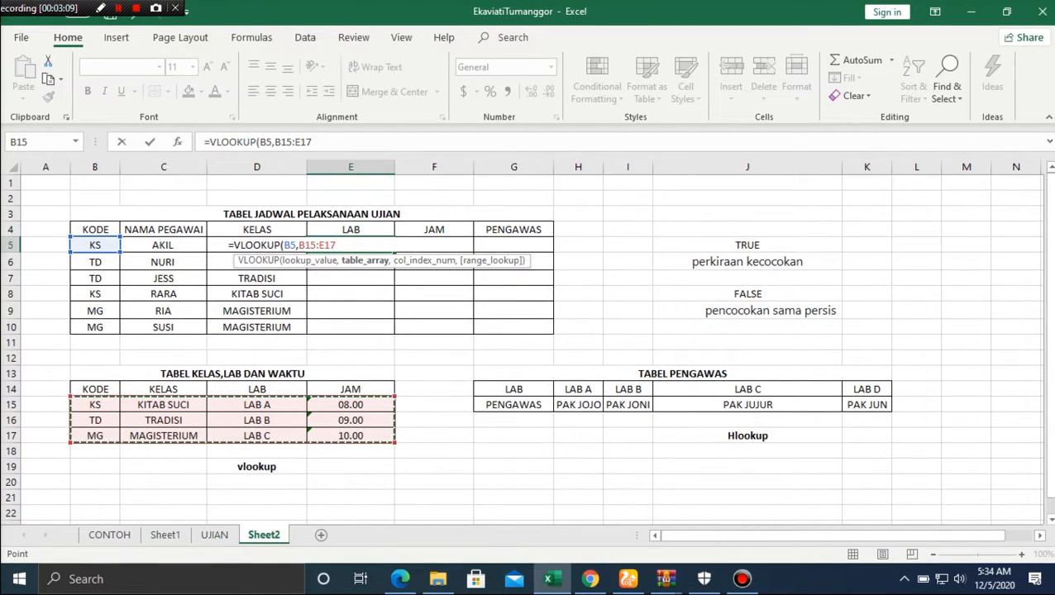
key(F4)
text(,)
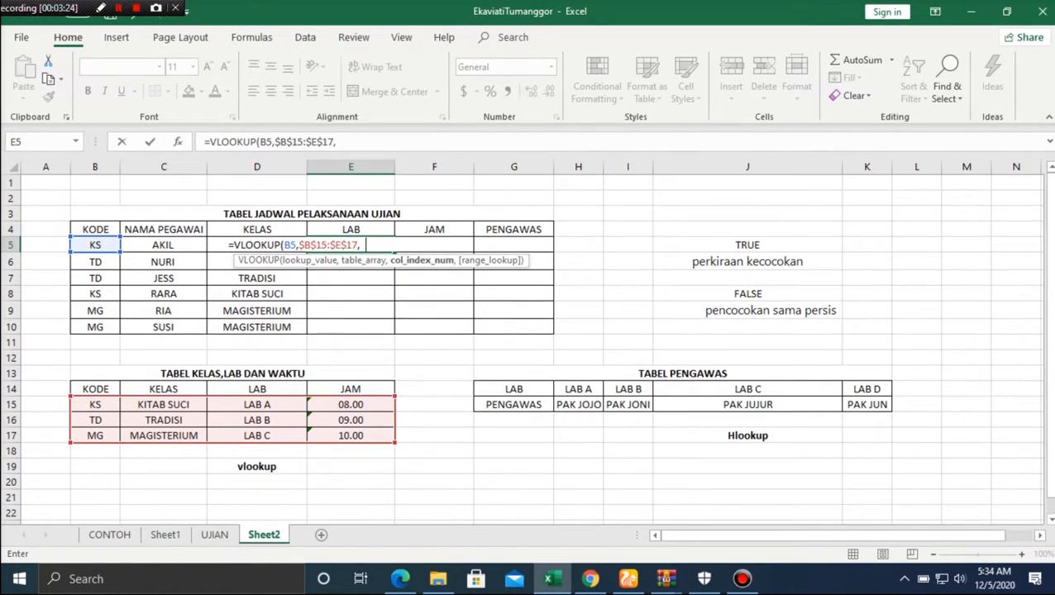
text(3,)
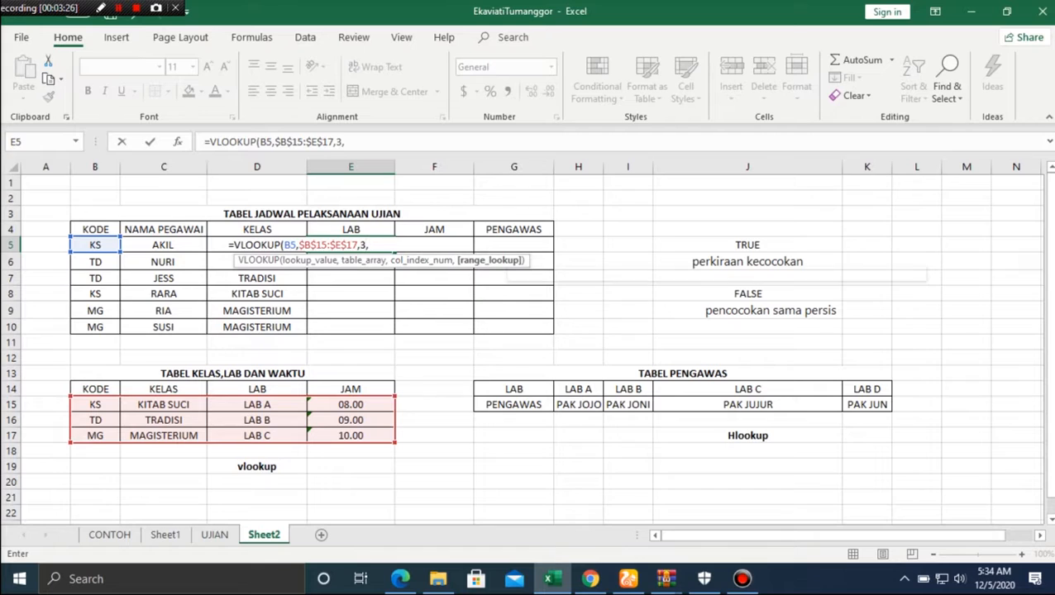
key(Down)
key(Tab)
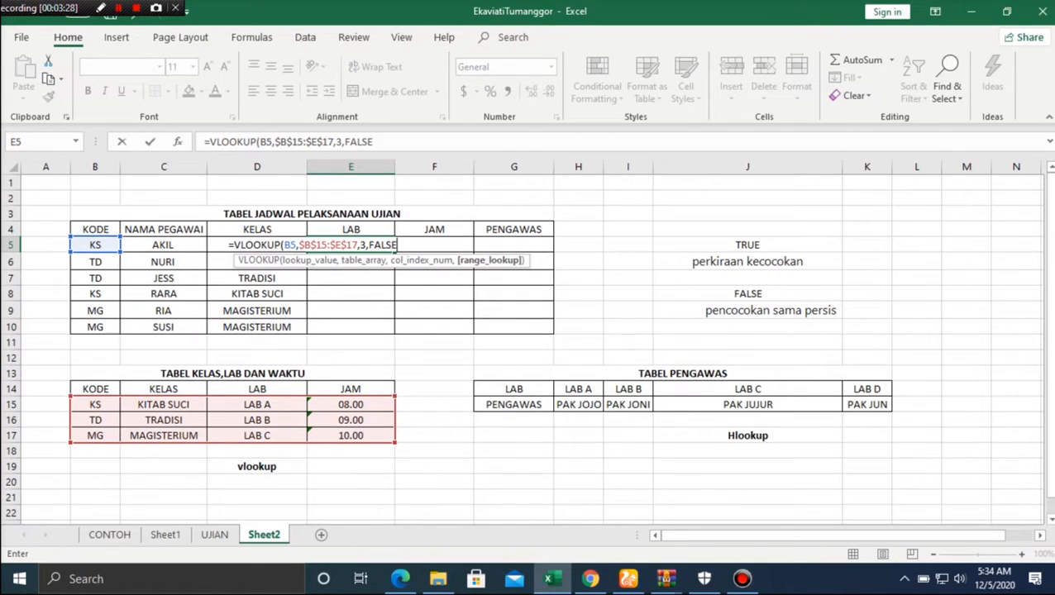
key(Return)
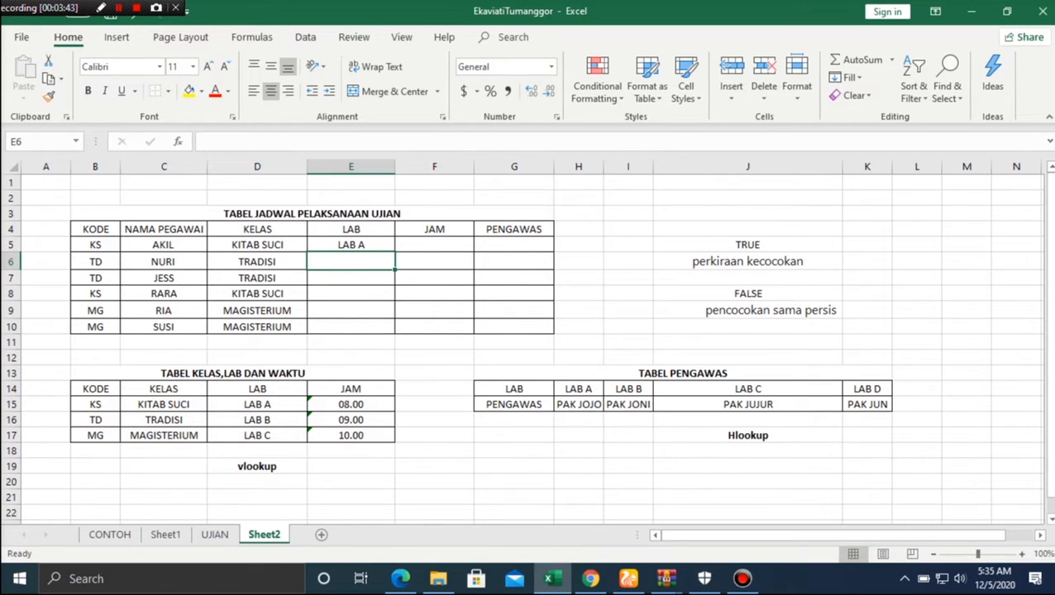
Step: Fill the LAB formula from E5 down to E10
click(351, 245)
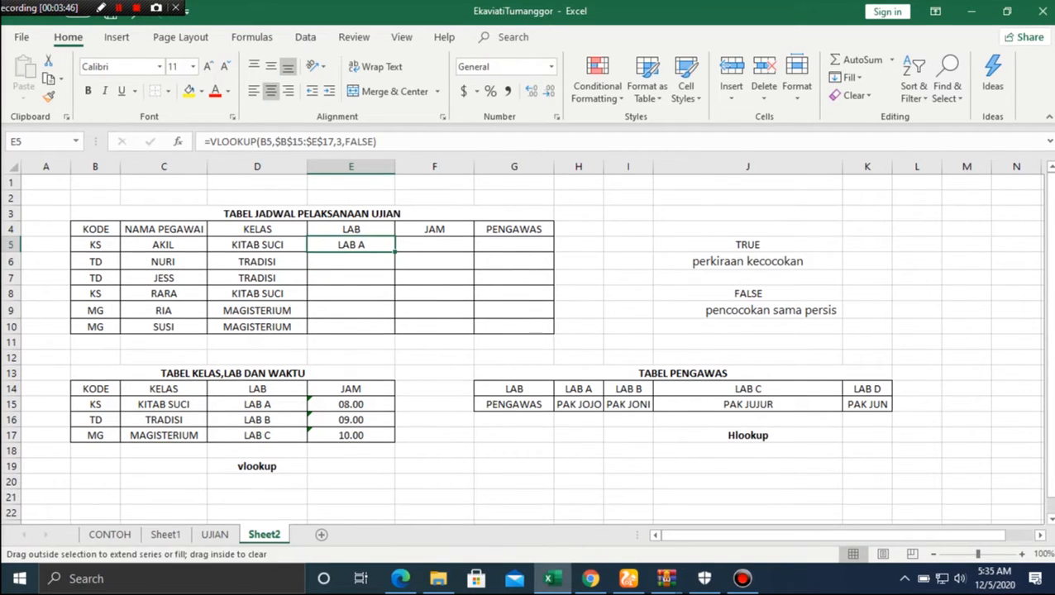
drag(395, 252, 394, 333)
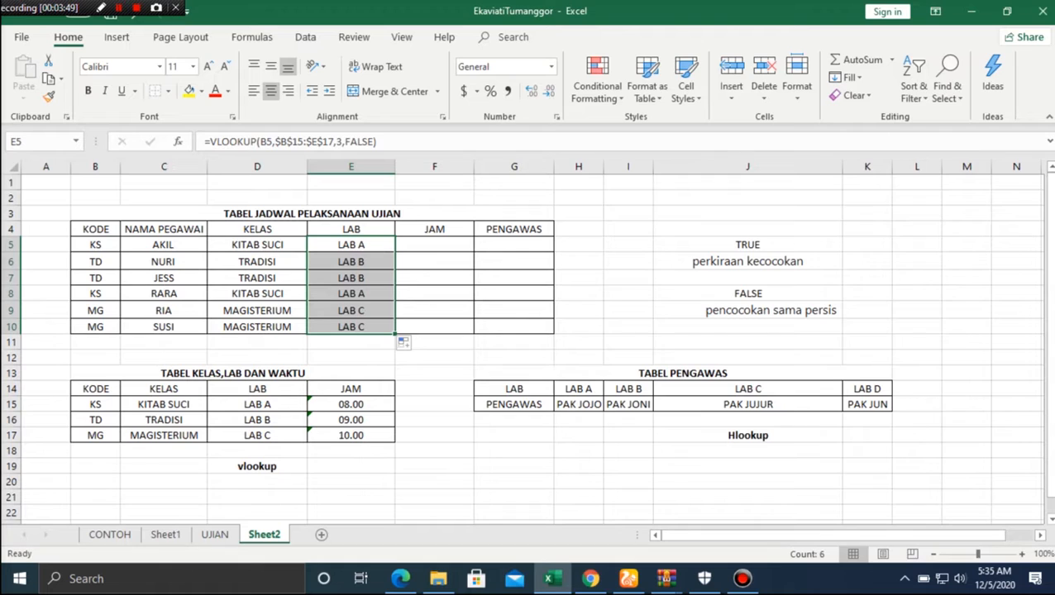
Step: Change the range lookup argument of the VLOOKUP in E5 to TRUE for an approximate match
click(385, 245)
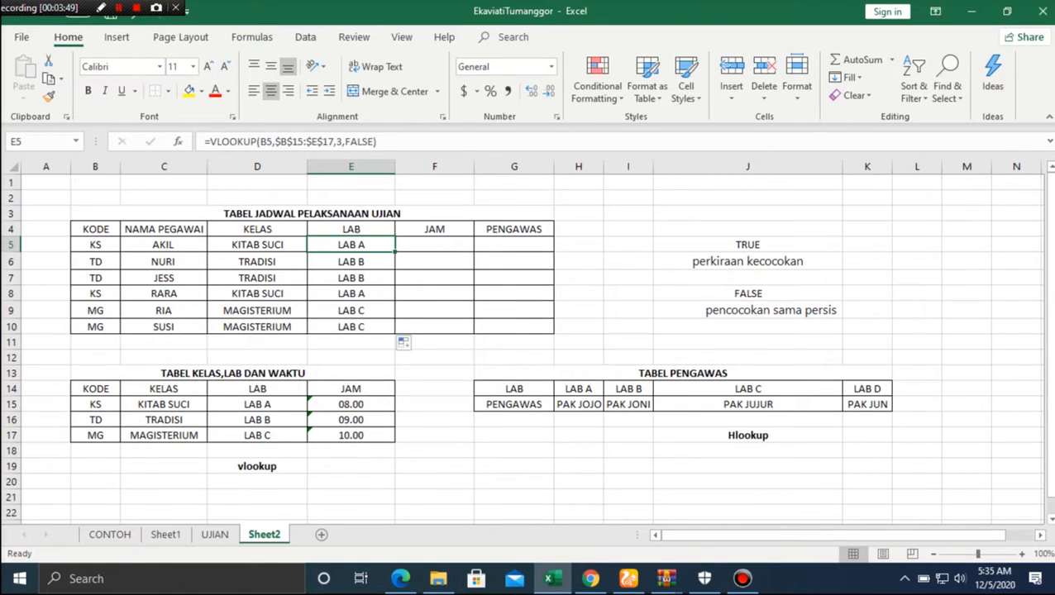
double_click(386, 245)
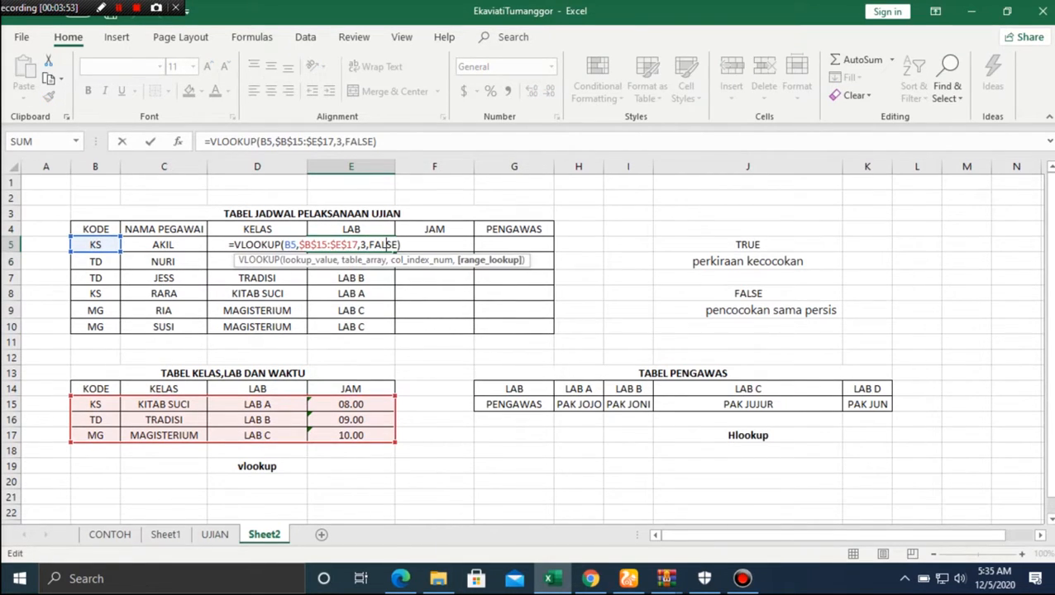
double_click(385, 245)
text(TR)
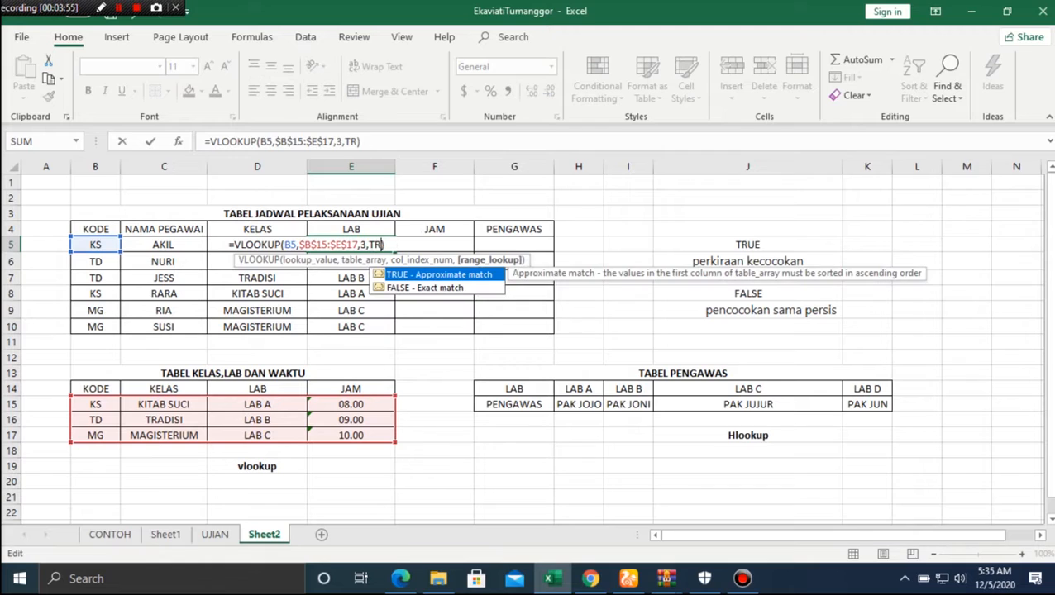
key(Tab)
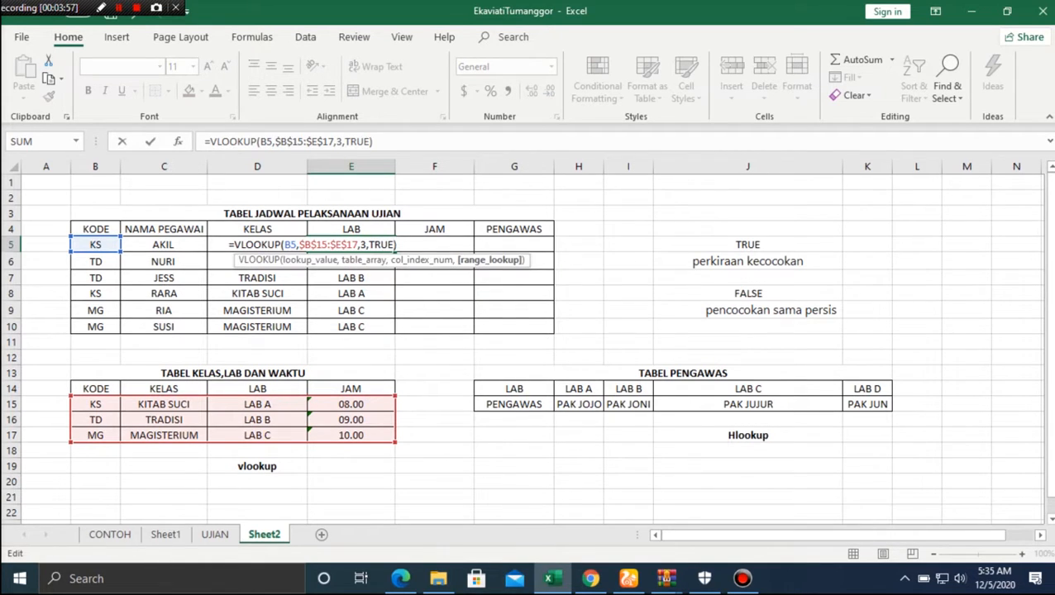
key(Return)
click(351, 245)
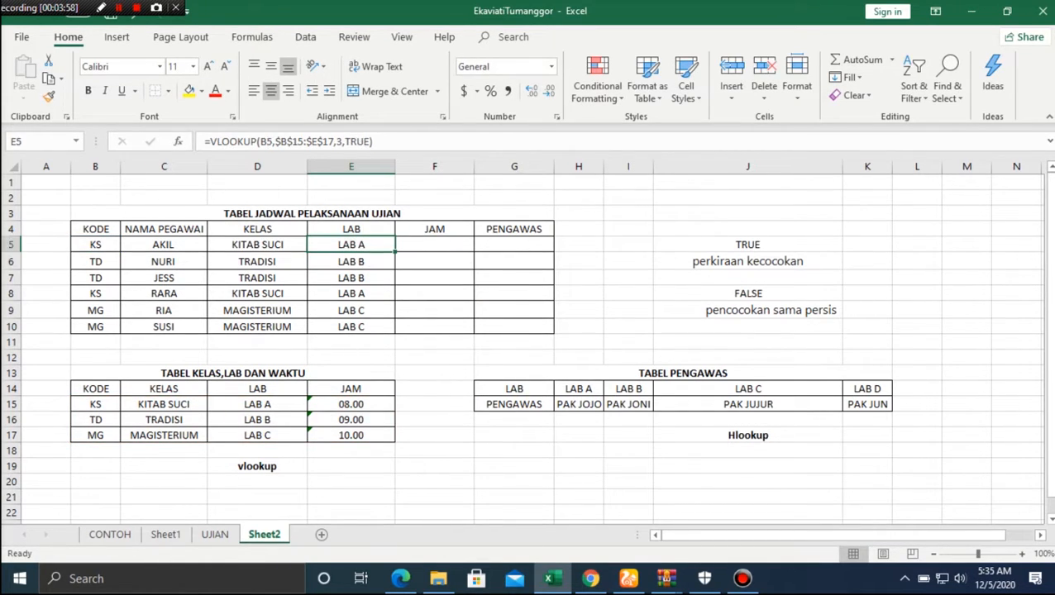
Step: Try filling the approximate-match LAB formula from E5 down to E10
drag(395, 252, 396, 333)
click(233, 373)
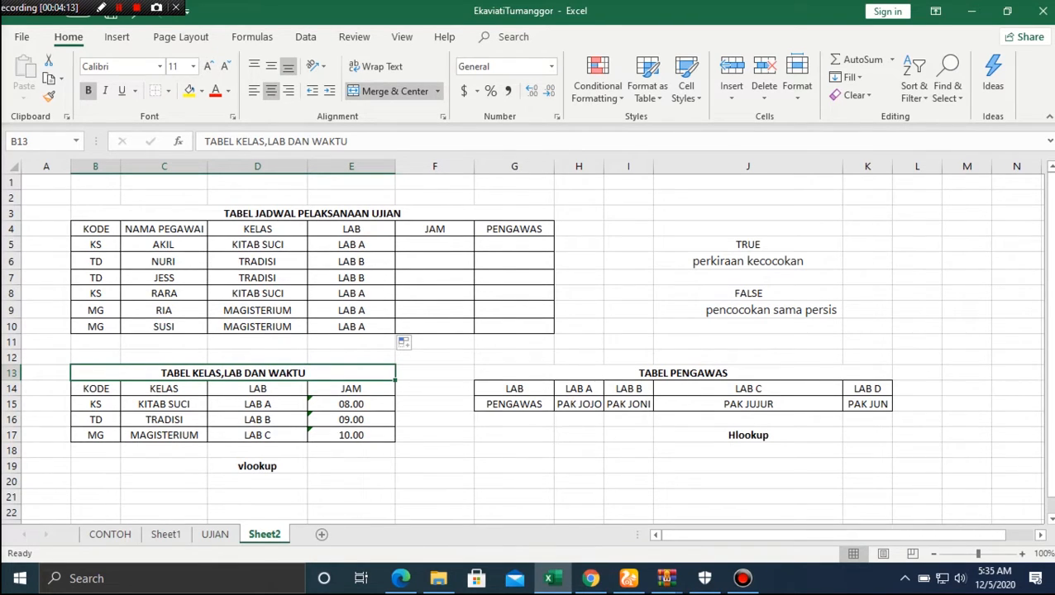
click(352, 245)
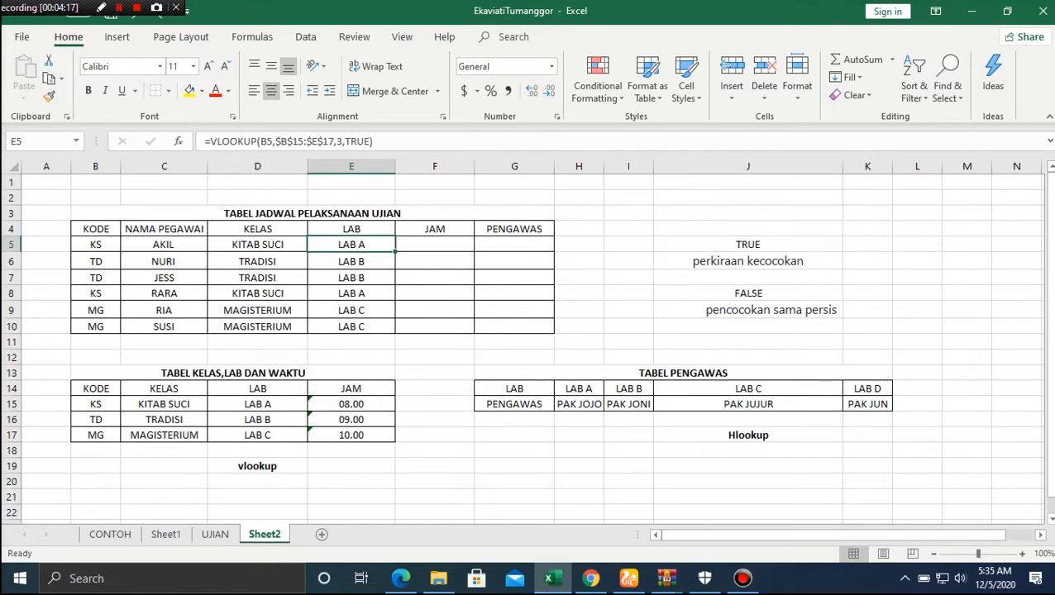
Step: Copy the LAB formula from E5 into the first JAM cell, F5
click(435, 244)
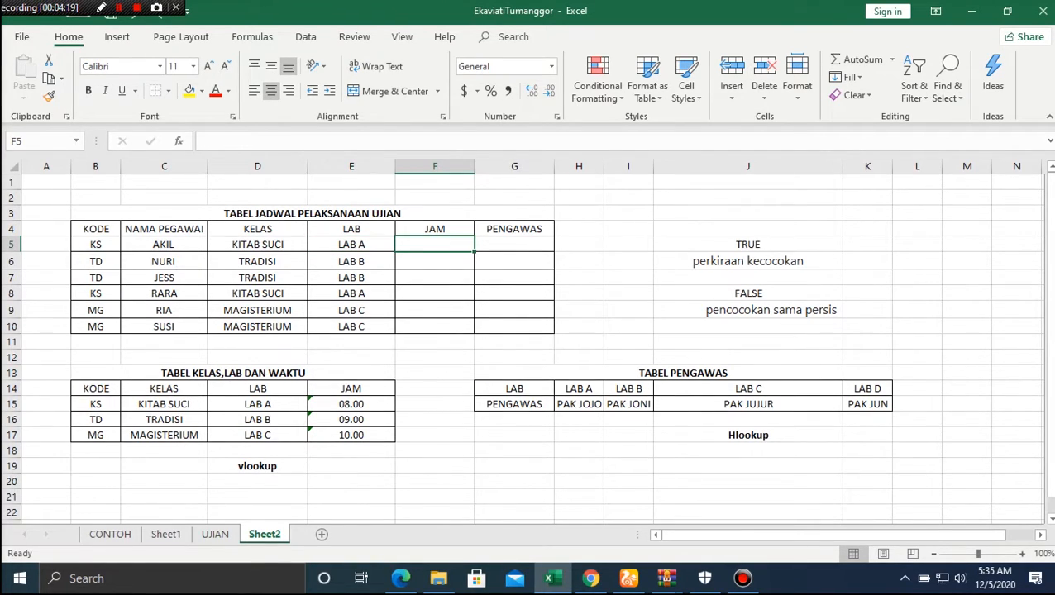
click(351, 245)
key(ctrl+c)
click(435, 244)
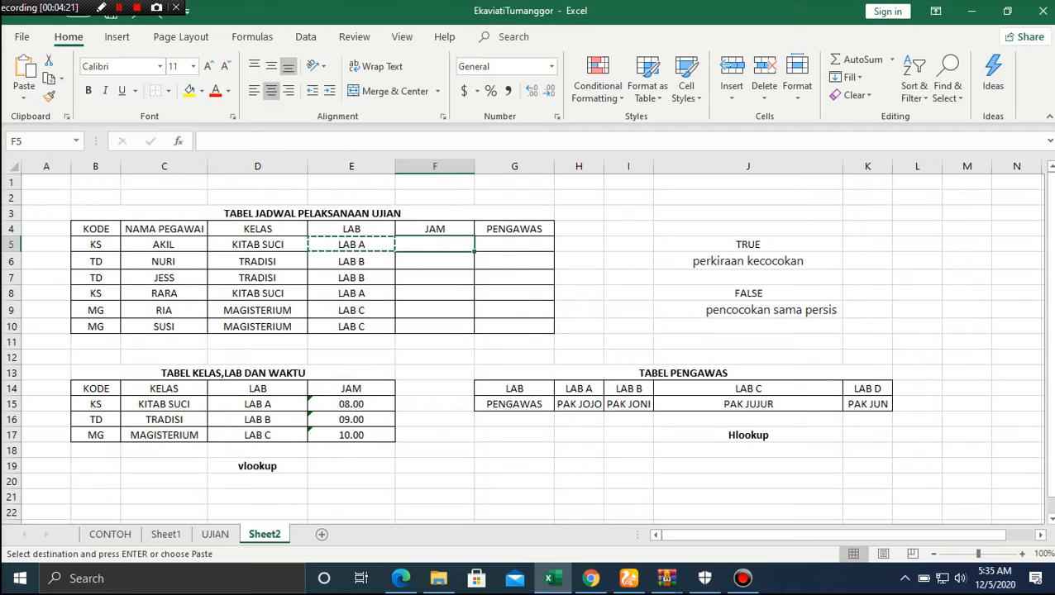
key(ctrl+v)
Step: Change the lookup value of the copied VLOOKUP in F5 to the KODE cell B5
key(F2)
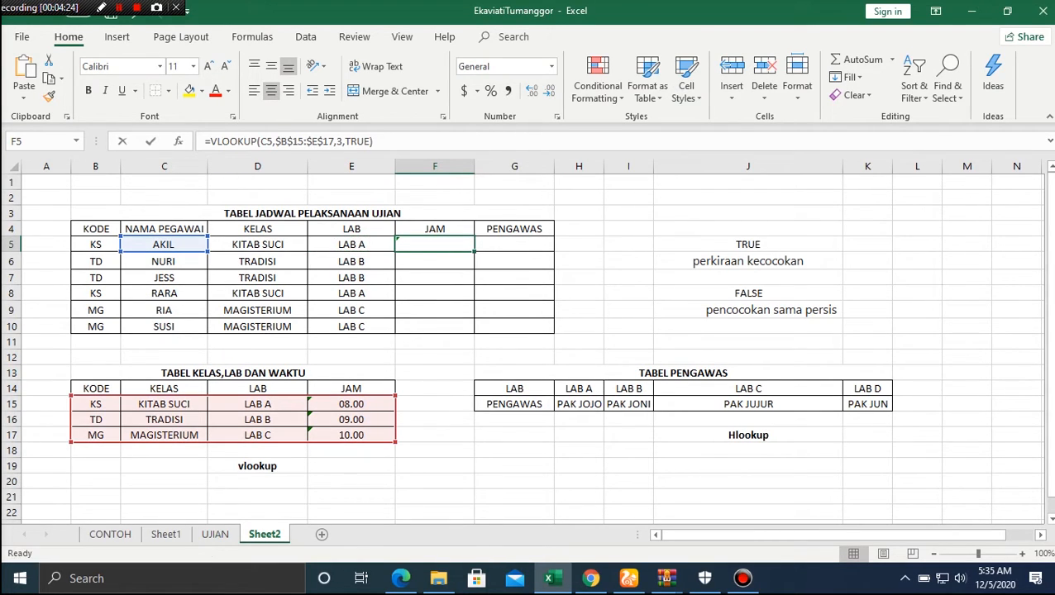
double_click(441, 245)
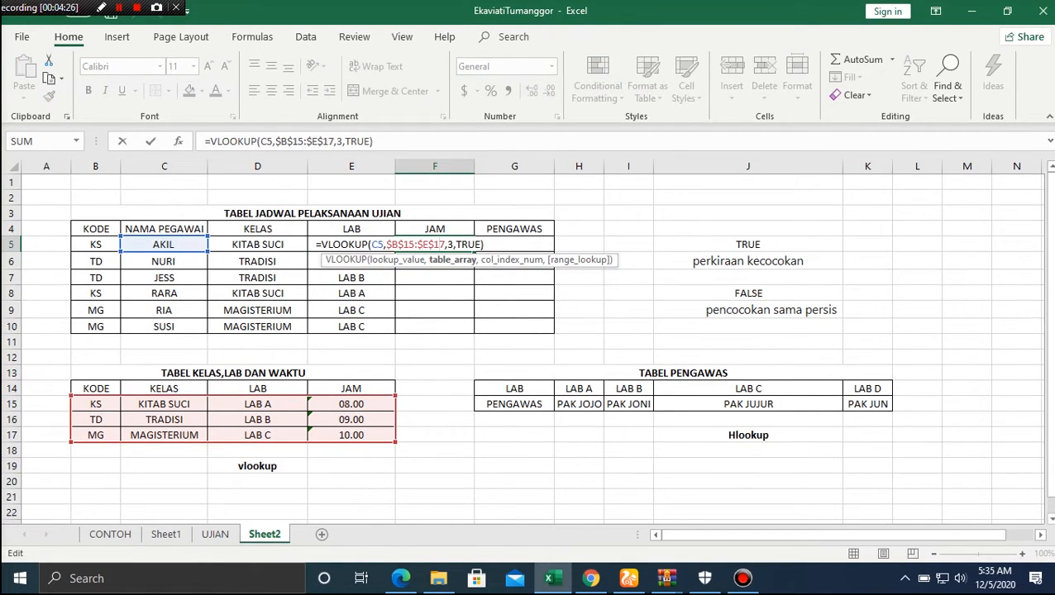
key(BackSpace)
text(6)
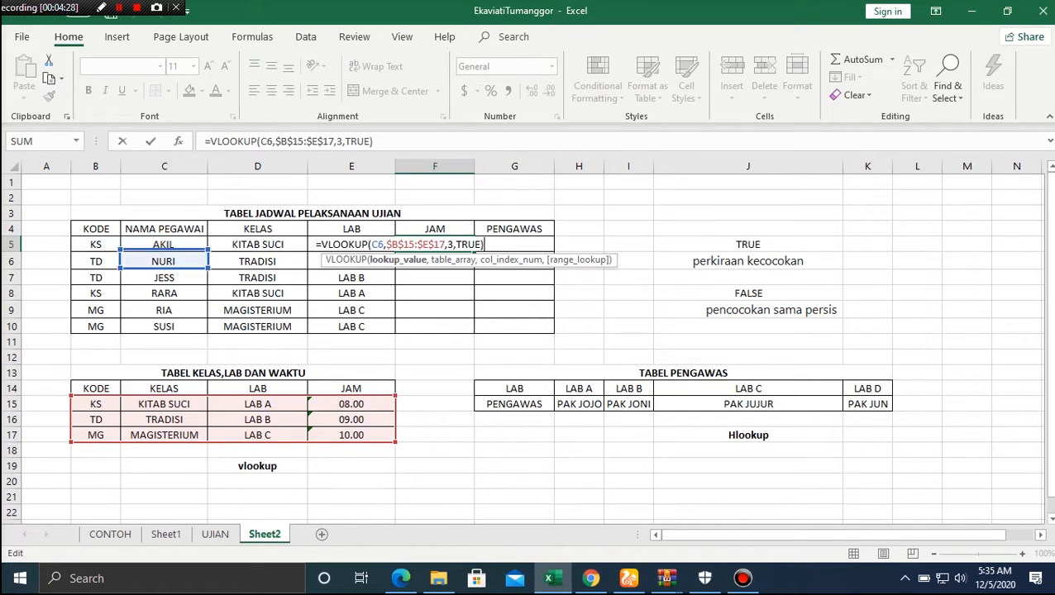
click(95, 245)
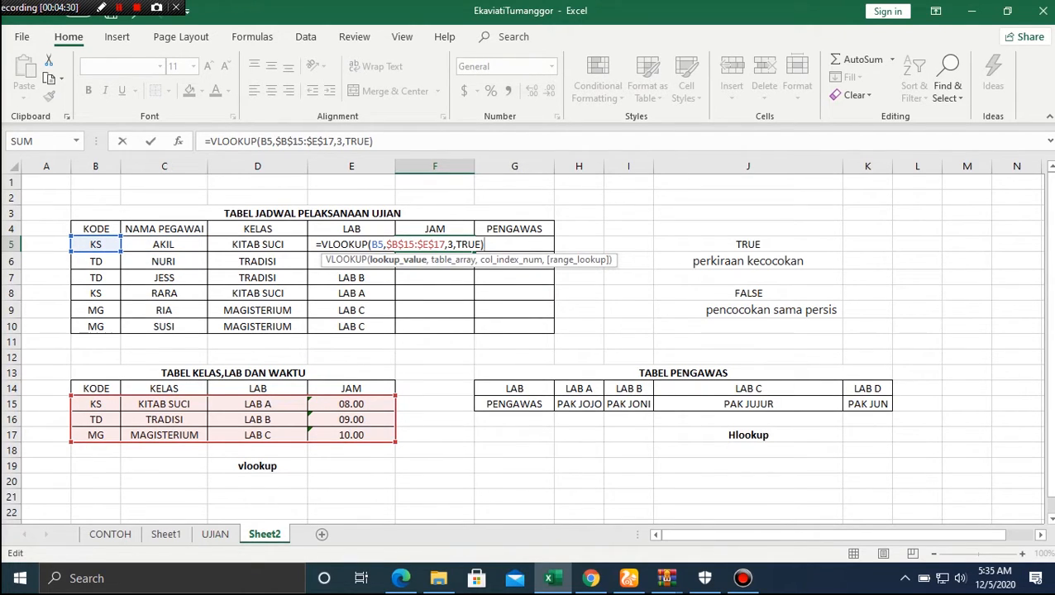
Step: Set the VLOOKUP in F5 to column index 4 and range lookup FALSE, and enter the formula
click(452, 245)
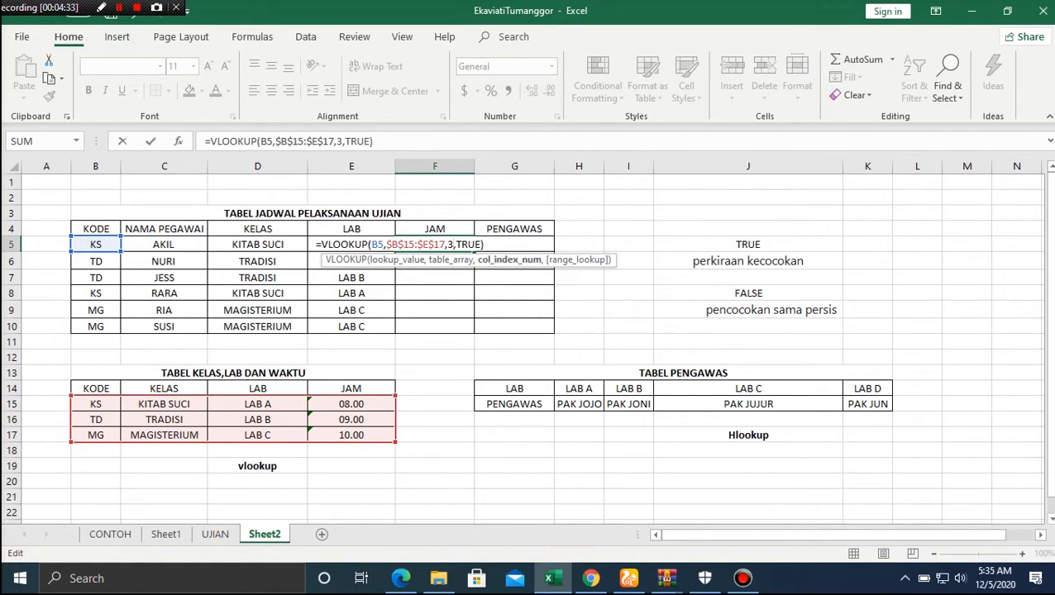
key(BackSpace)
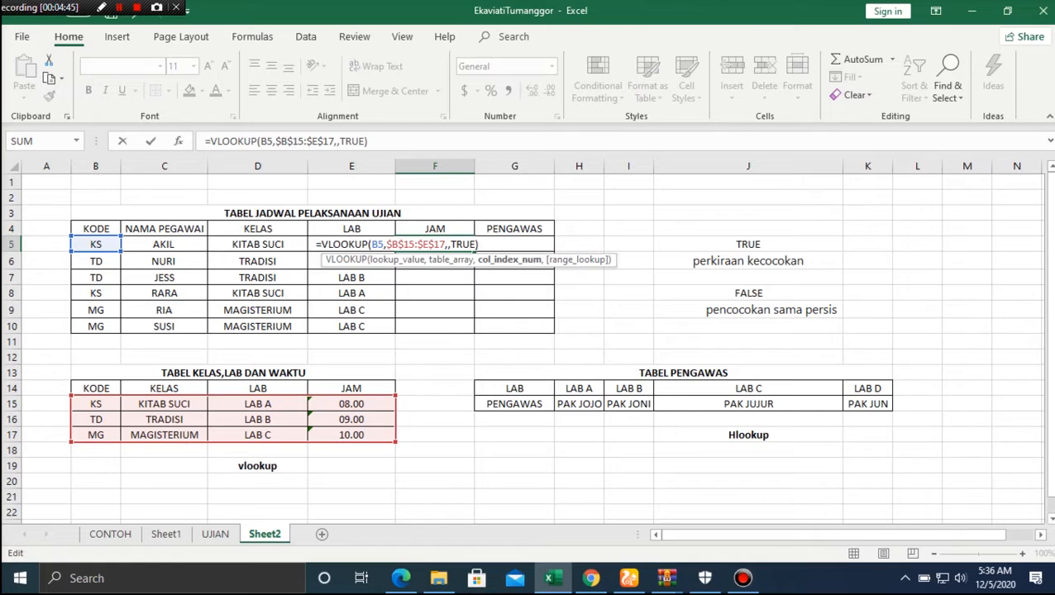
text(4)
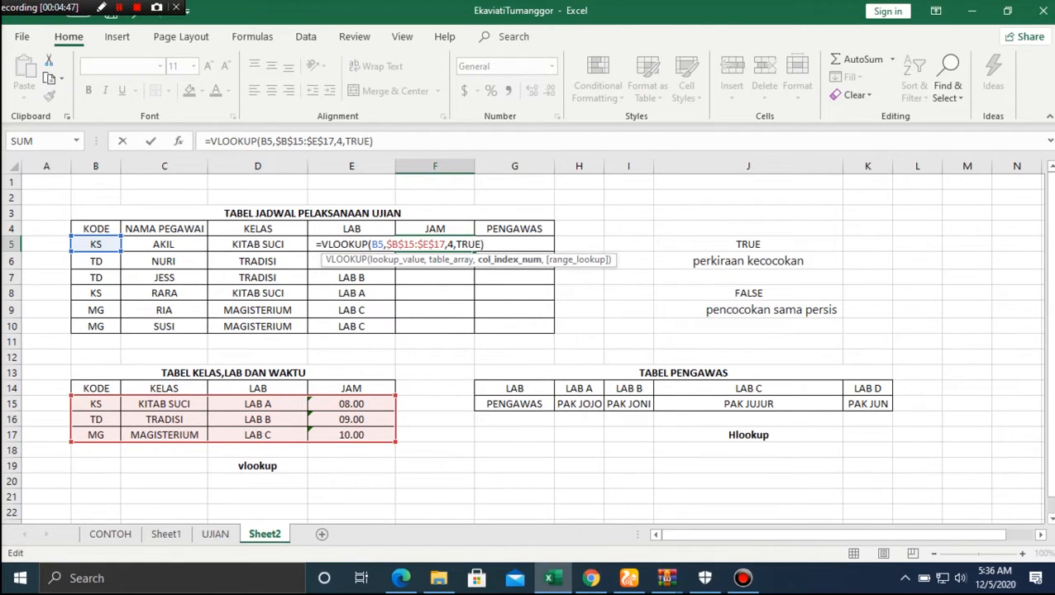
double_click(468, 245)
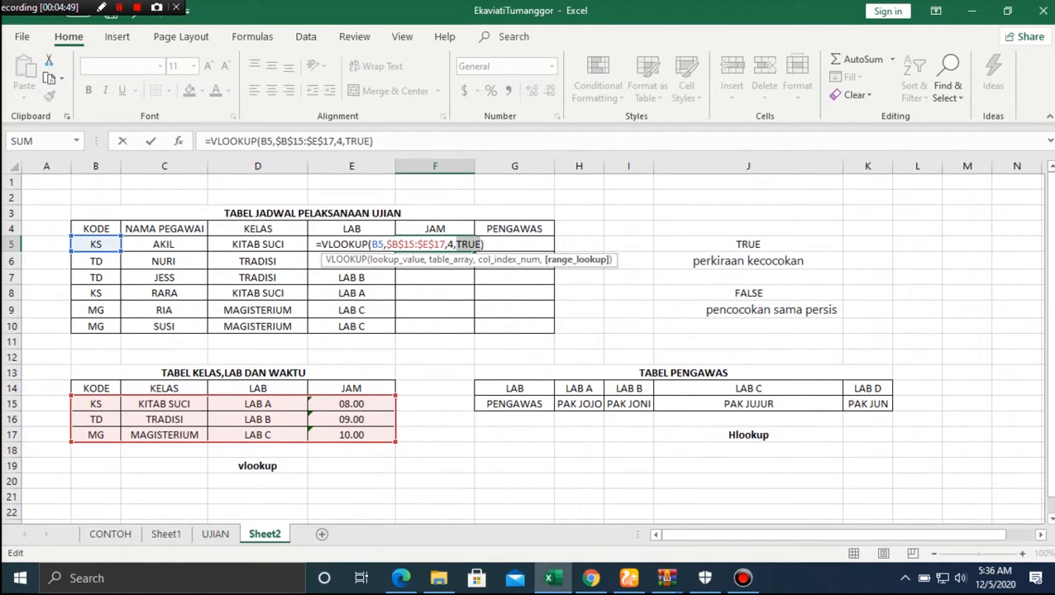
text(FA)
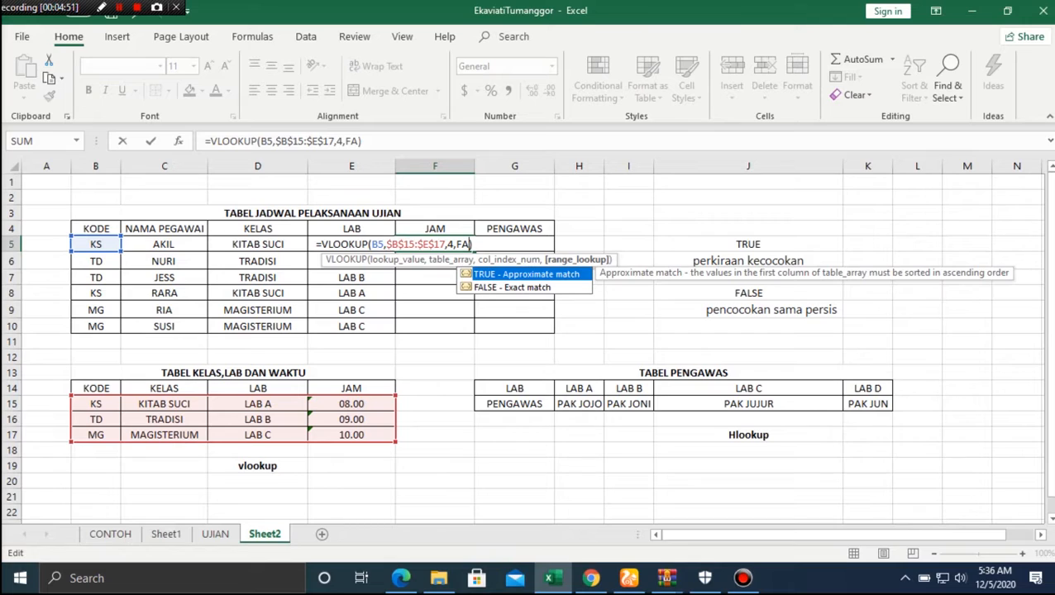
text(LSE)
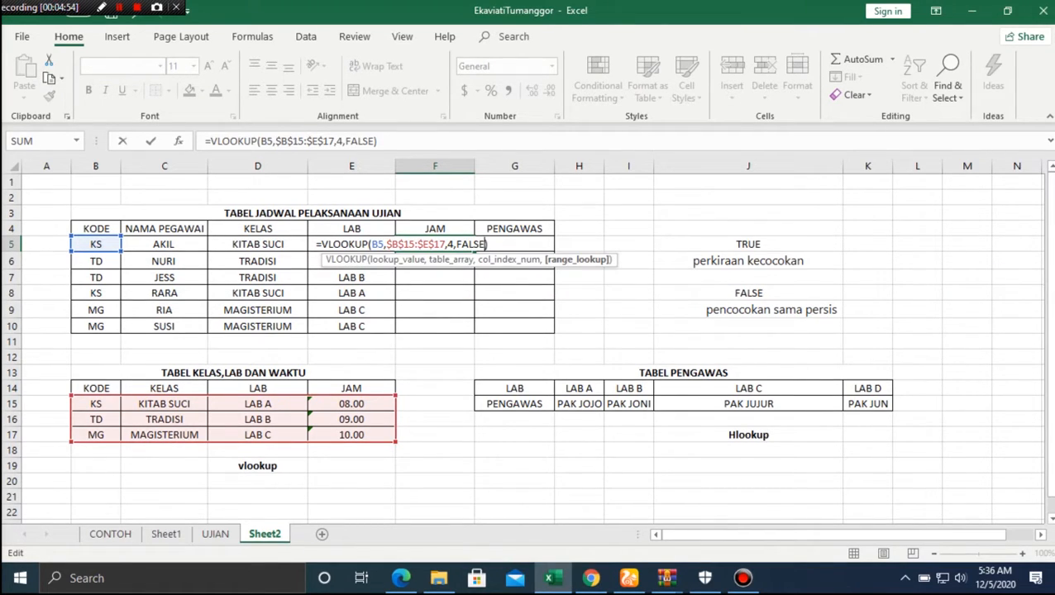
key(Return)
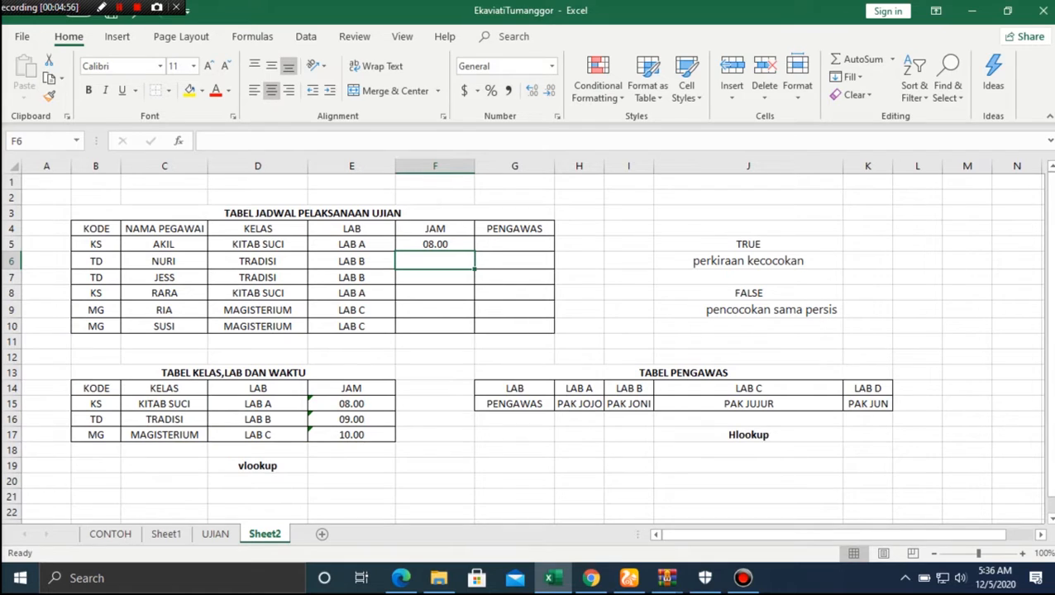
Step: Change the range lookup argument of the LAB formula in E5 back to FALSE for an exact match
click(351, 244)
double_click(351, 244)
double_click(382, 244)
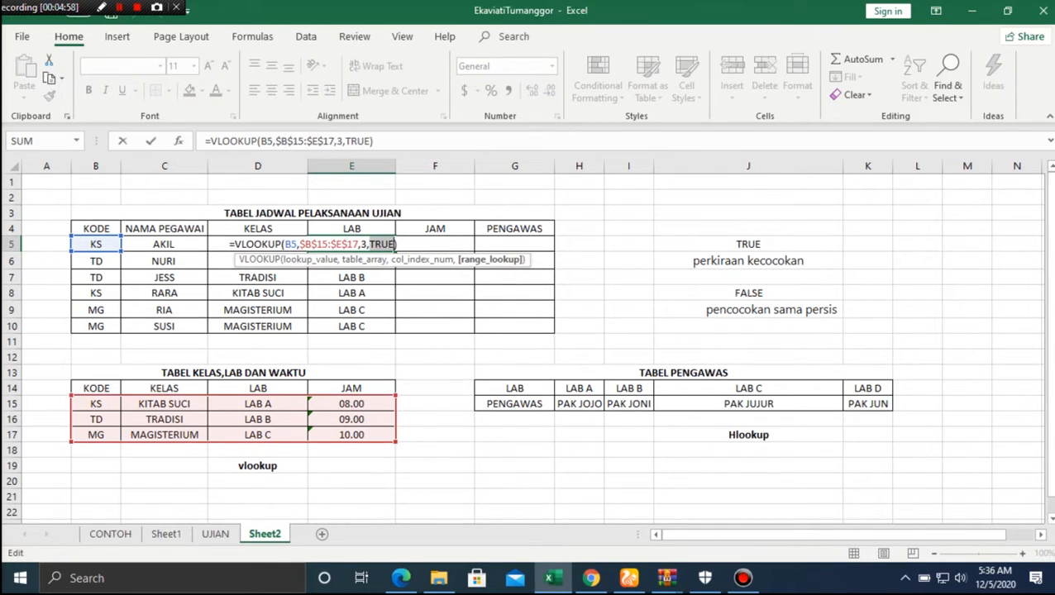
text(FA)
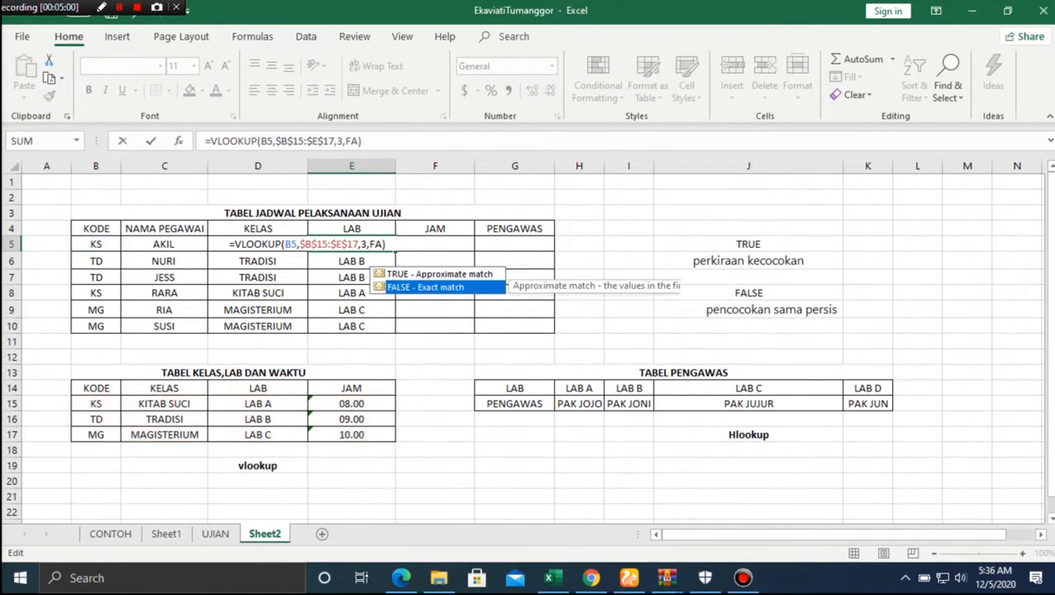
key(Tab)
key(Return)
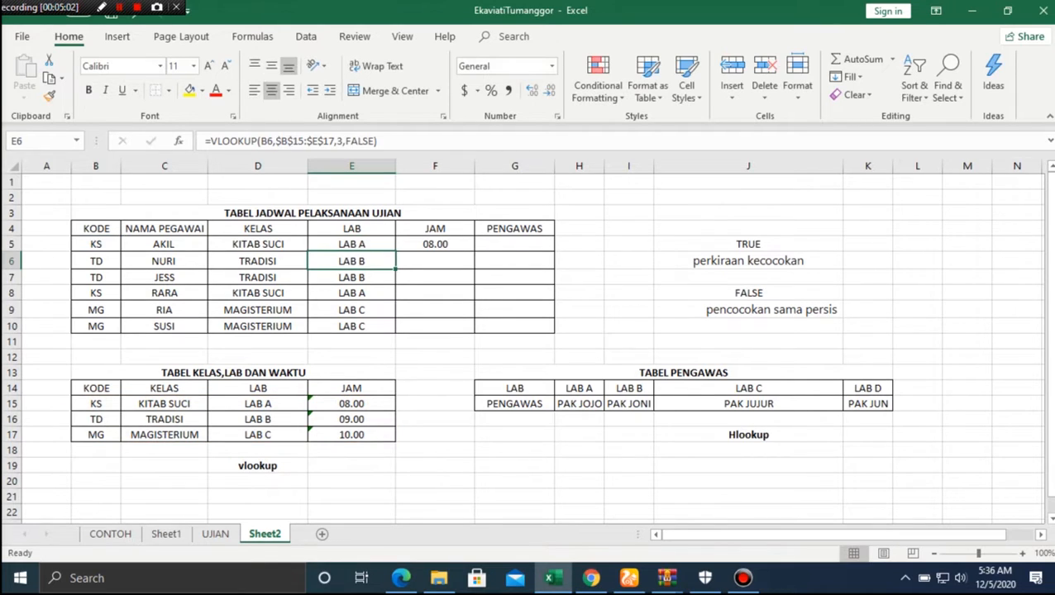
Step: Fill the exact-match LAB formula from E5 down to E10
click(352, 244)
drag(395, 251, 395, 331)
click(351, 309)
key(Down)
key(Up)
key(Up)
key(Up)
Step: Fill the JAM formula from F5 down to F10
key(Right)
key(Up)
key(Up)
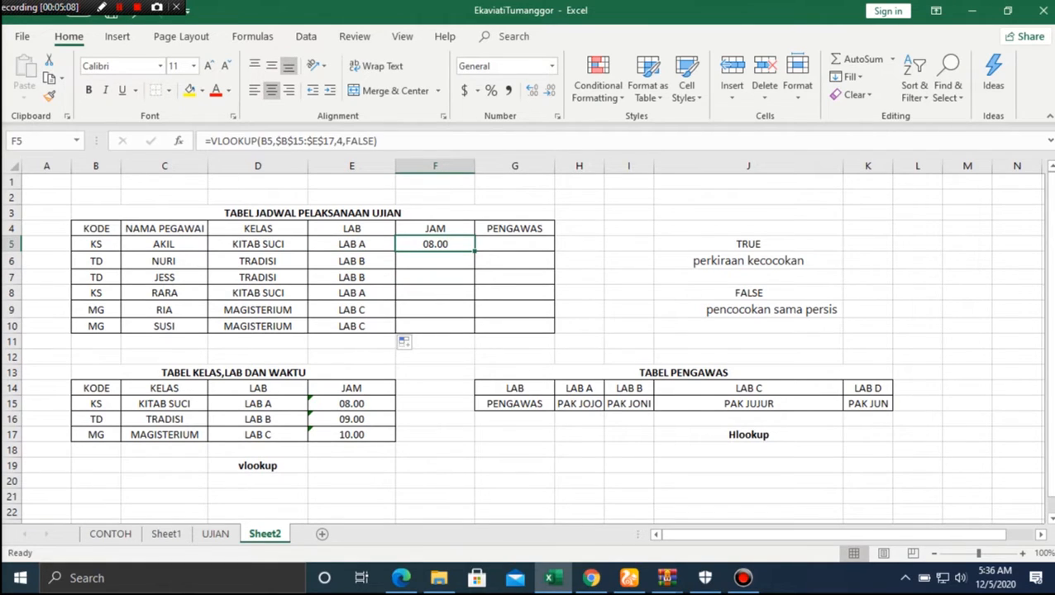
drag(475, 250, 475, 332)
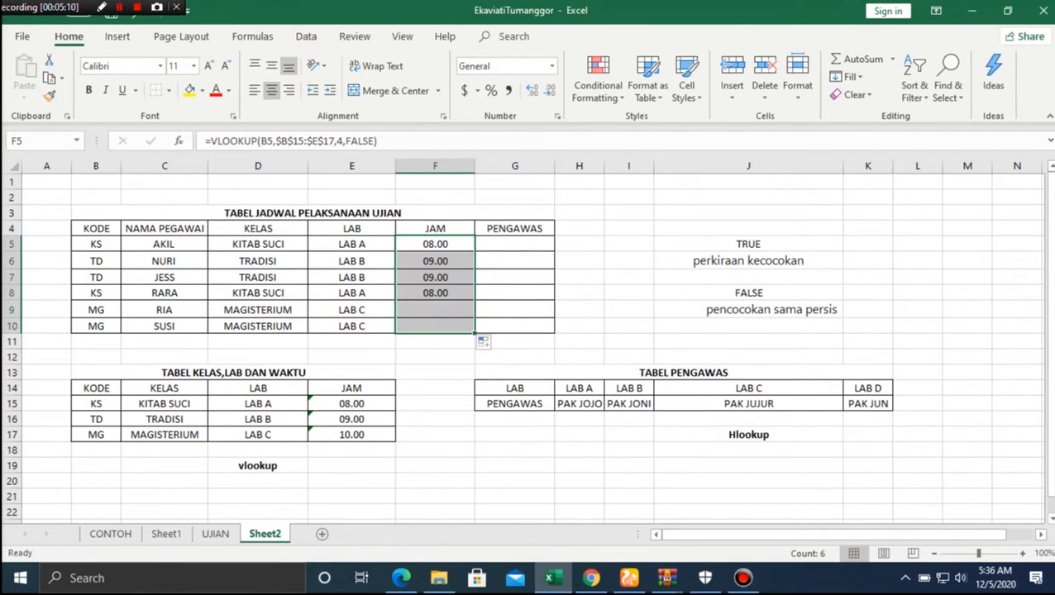
click(435, 341)
key(Up)
key(Up)
key(Down)
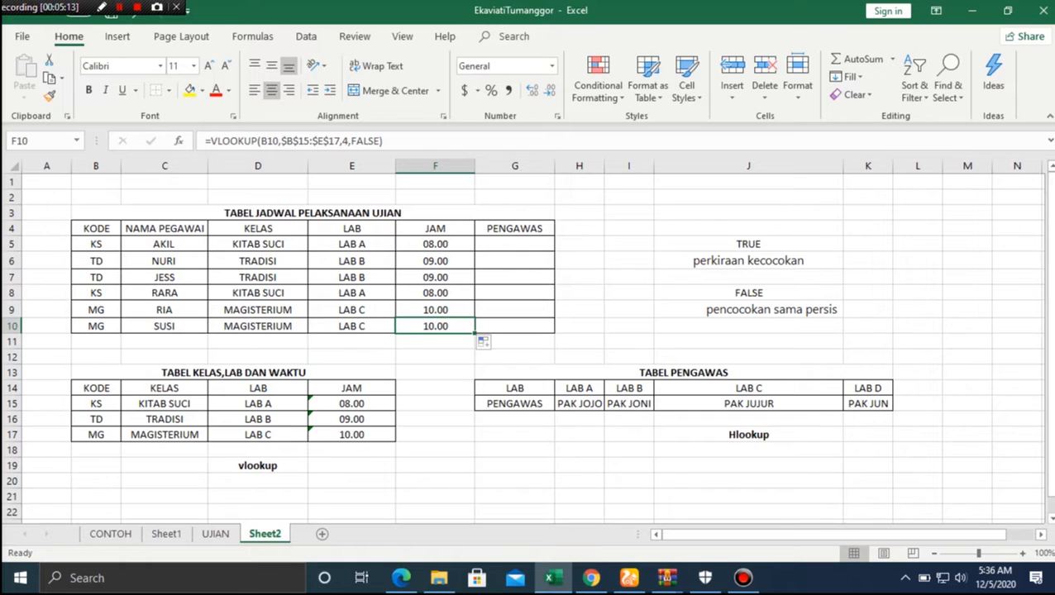
Step: Examine how the KODE values relate to the class, lab and time reference table and how the supervisor table is laid out
click(351, 434)
click(514, 388)
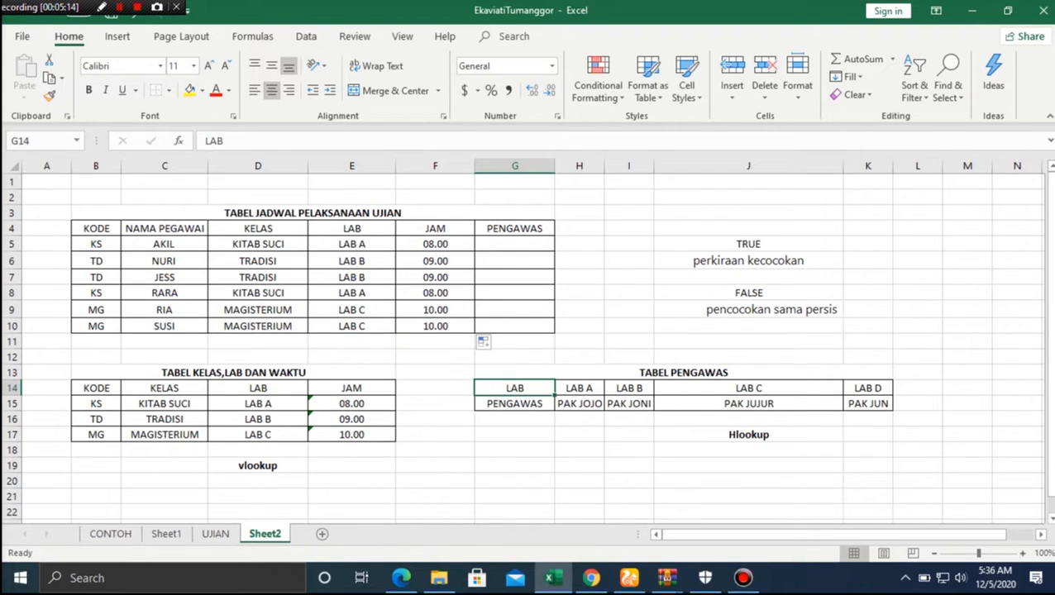
click(96, 243)
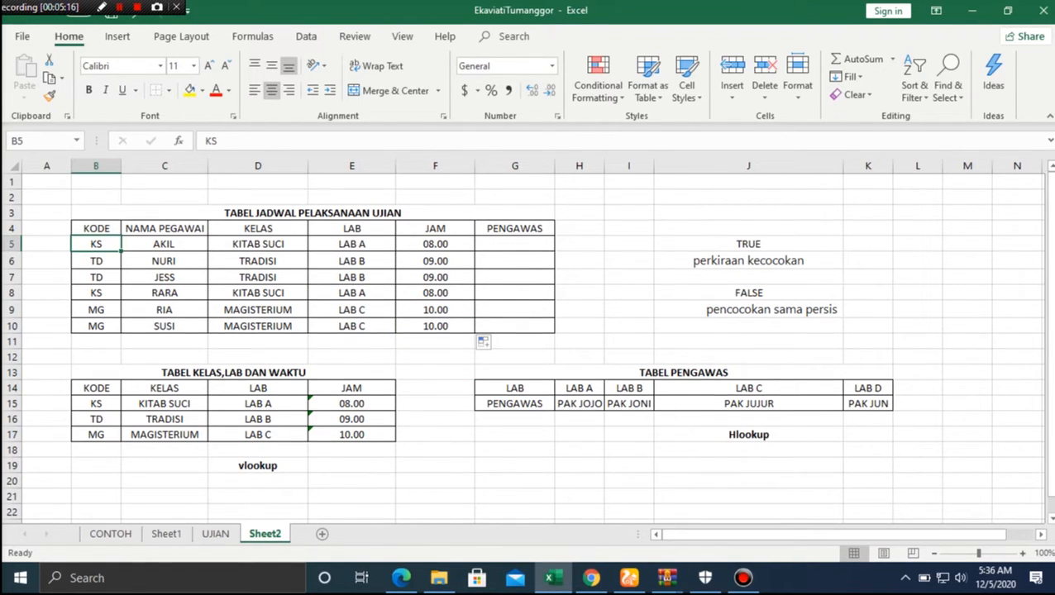
click(352, 404)
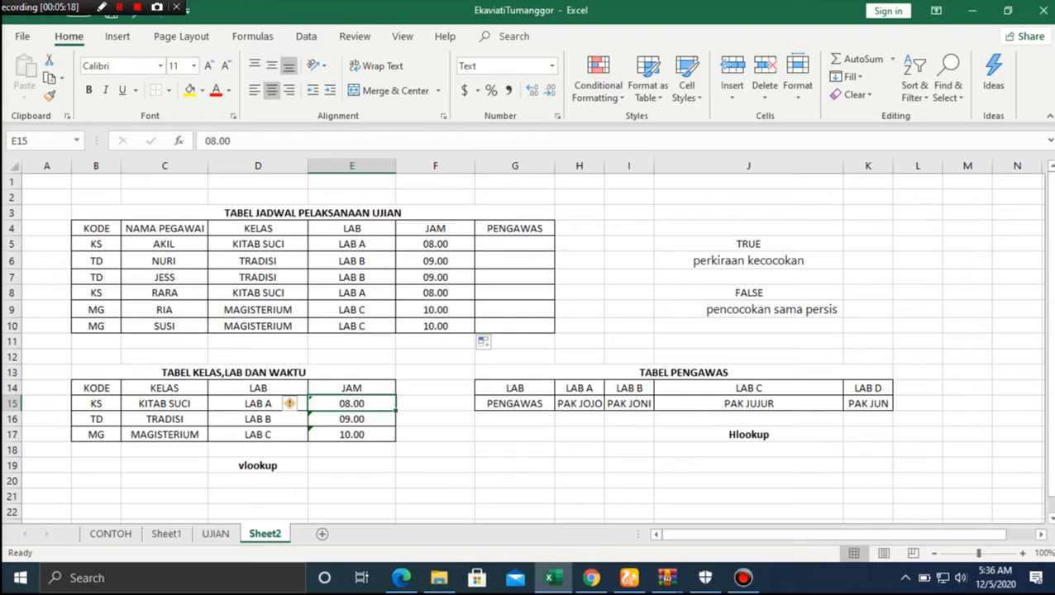
click(165, 403)
click(352, 434)
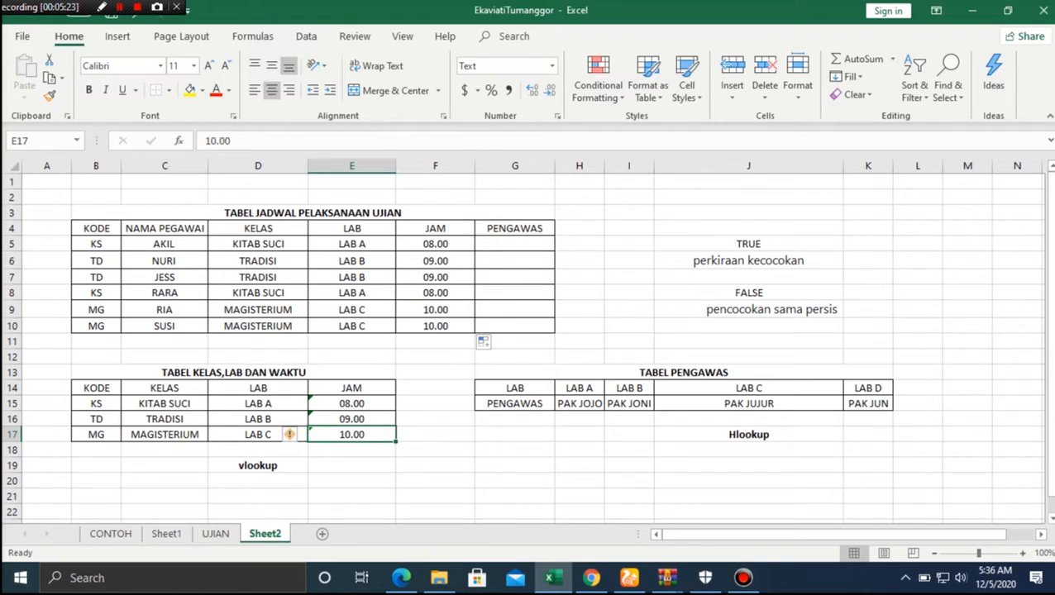
click(351, 496)
click(435, 449)
click(435, 404)
click(435, 434)
click(435, 465)
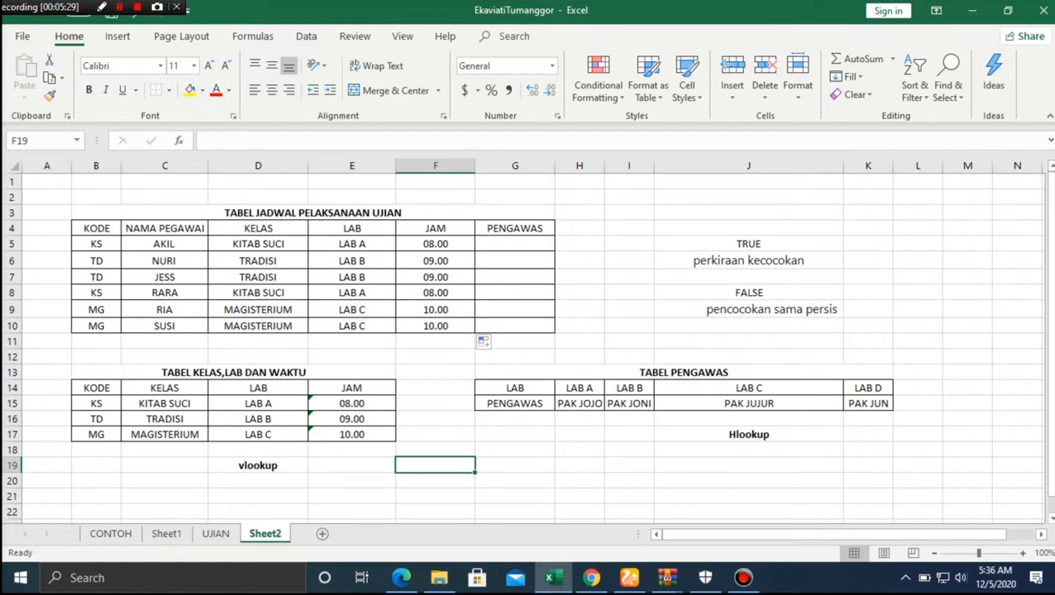
Step: Start an HLOOKUP function in the first PENGAWAS cell, G5, with the LAB cell E5 as lookup value
click(515, 243)
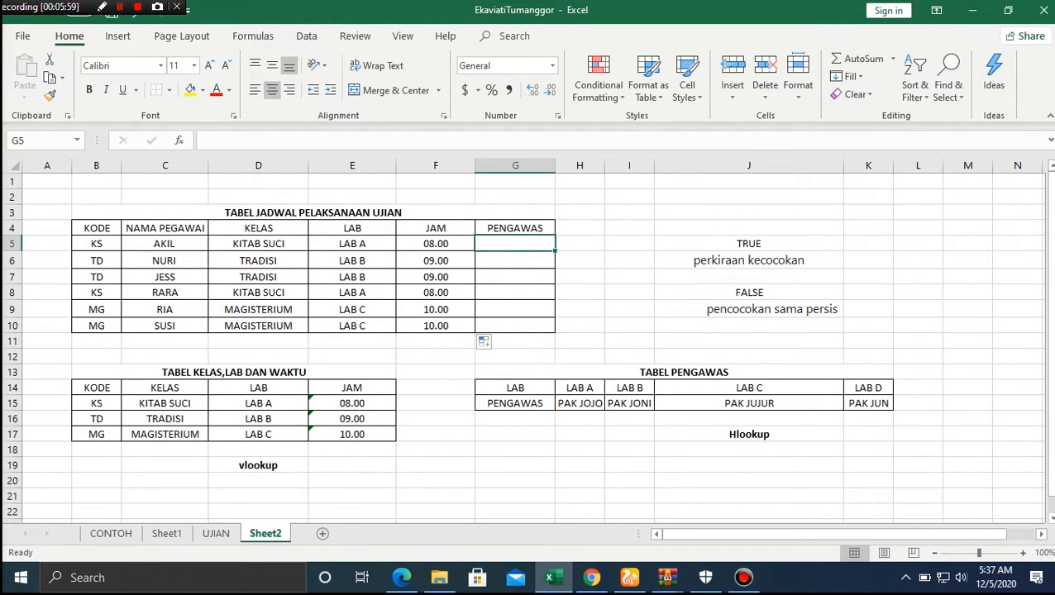
text(=HL)
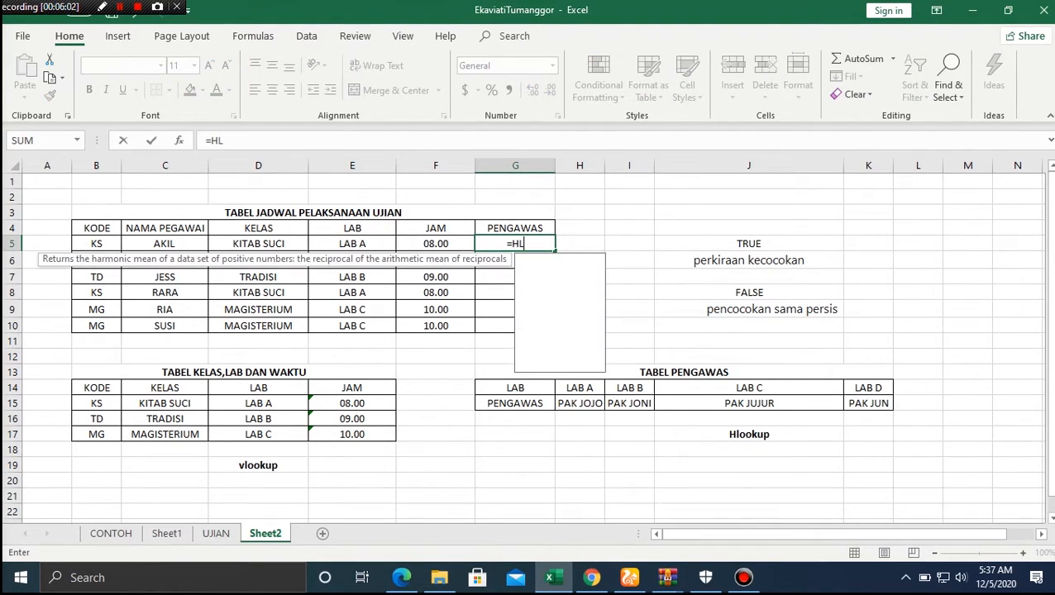
key(Tab)
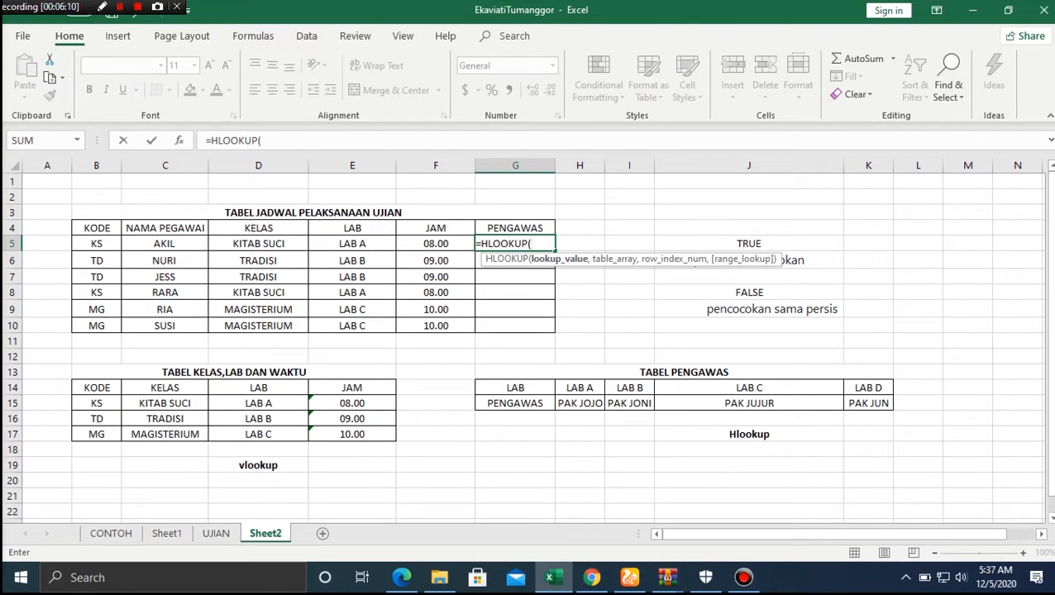
click(353, 243)
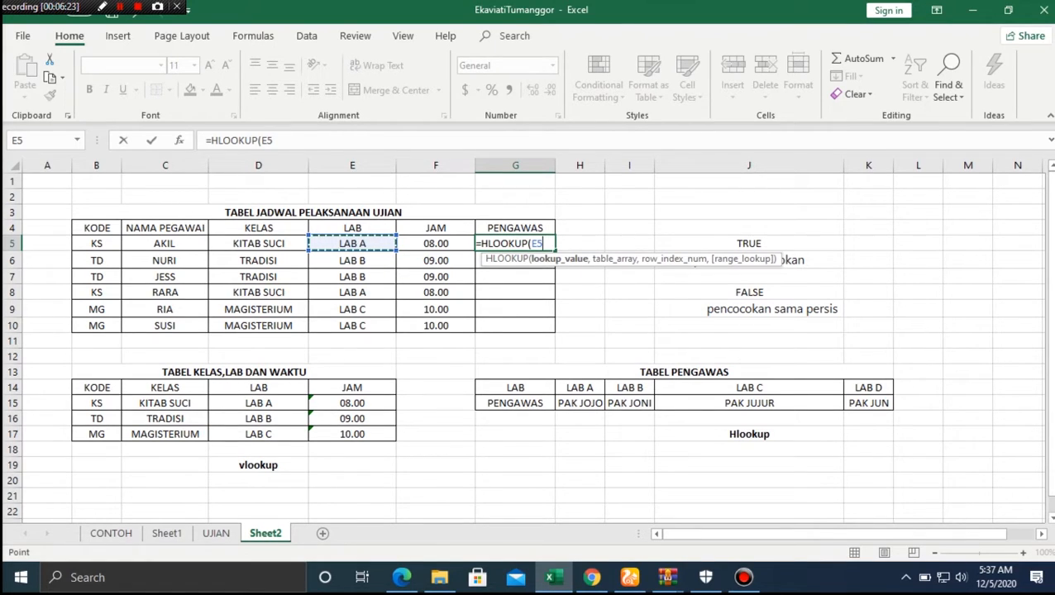
text(,)
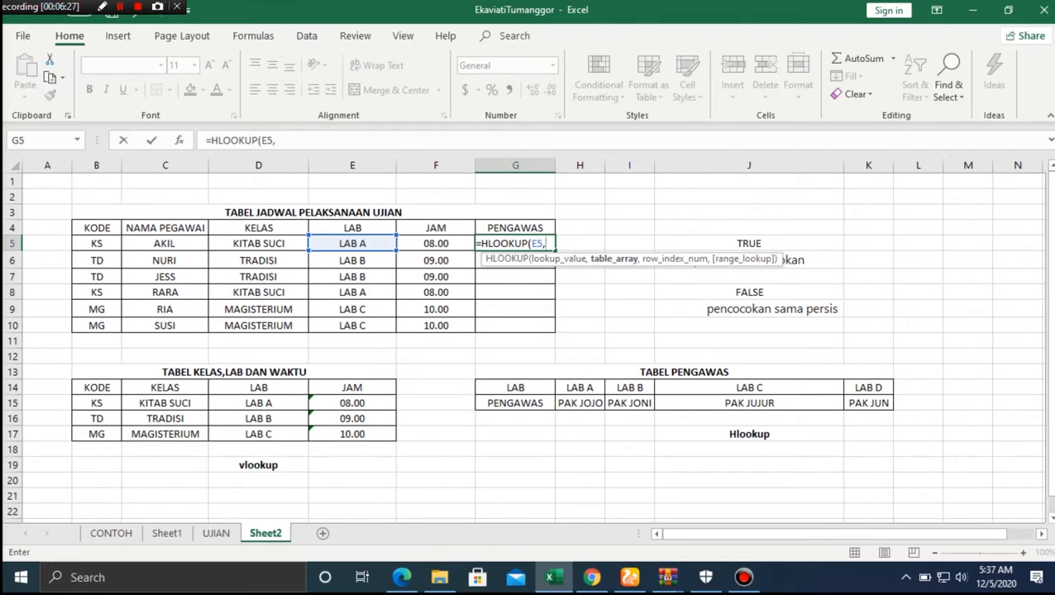
Step: Complete the HLOOKUP formula in G5 with absolute table range $H$14:$K$15, row index 2 and exact match FALSE
drag(580, 389, 876, 407)
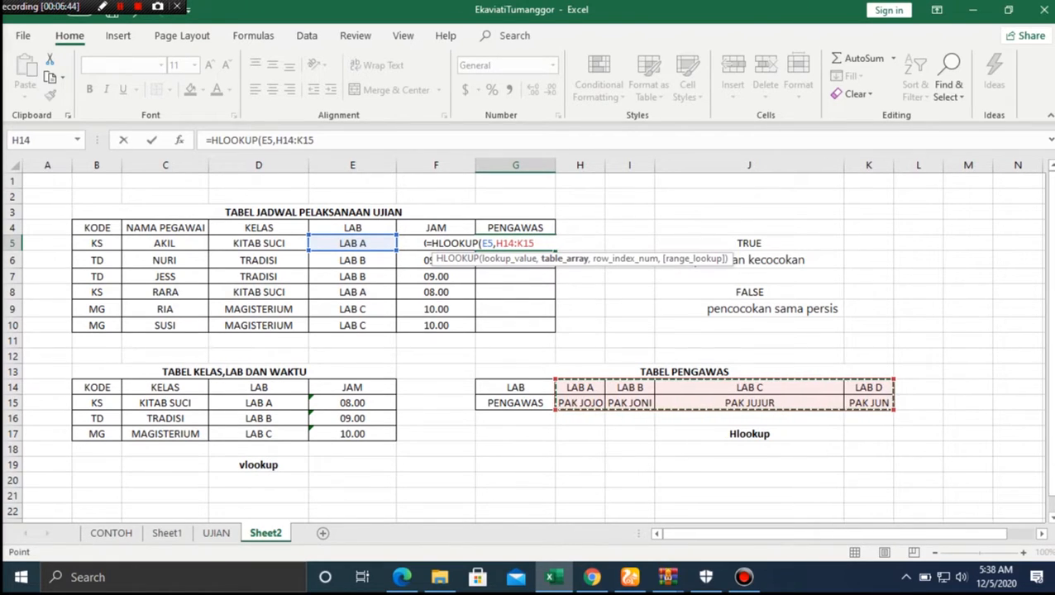
key(F4)
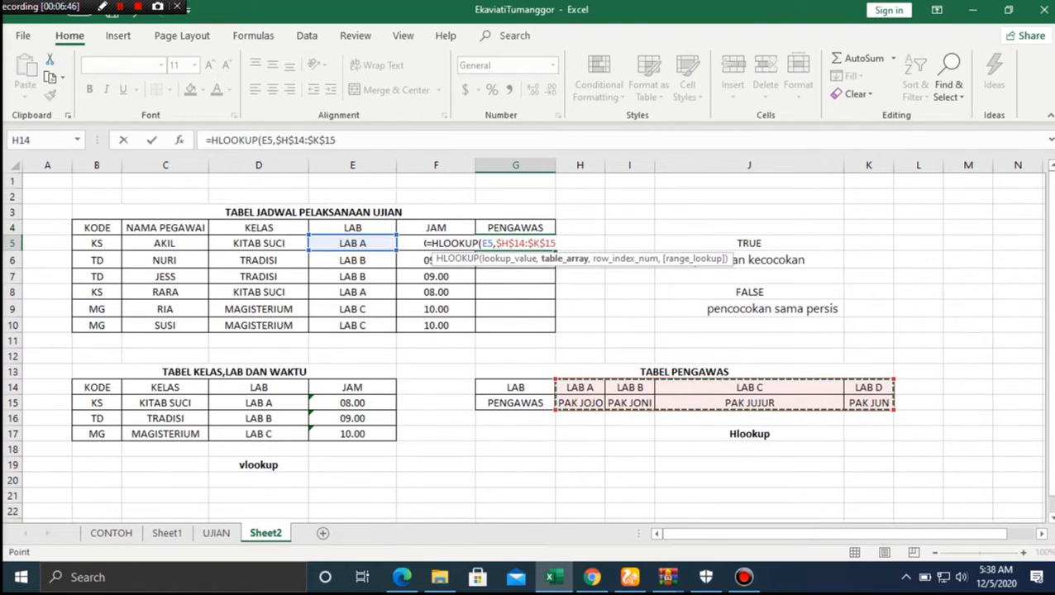
text(,)
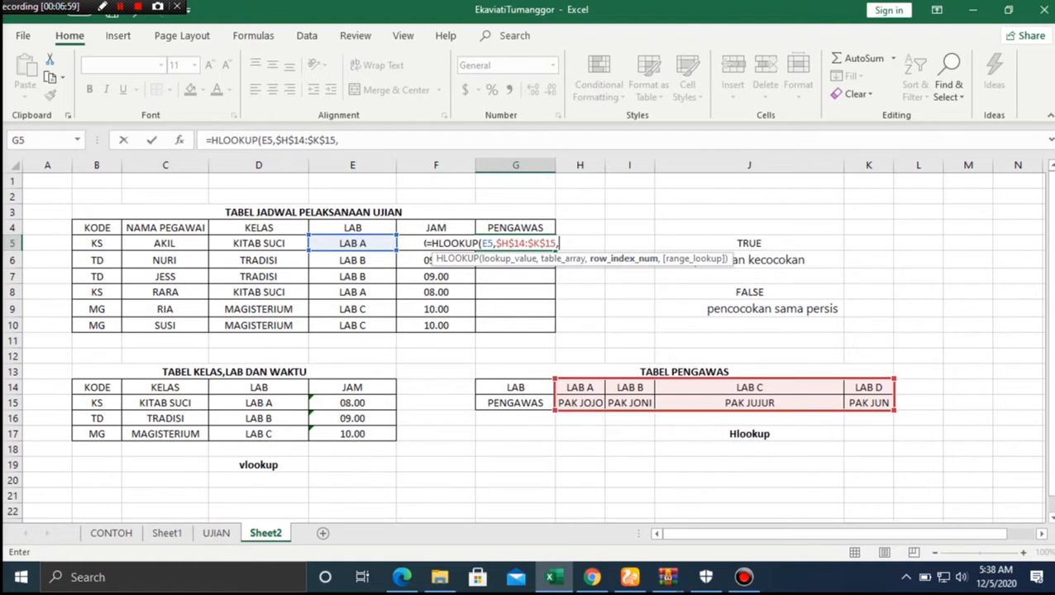
text(2)
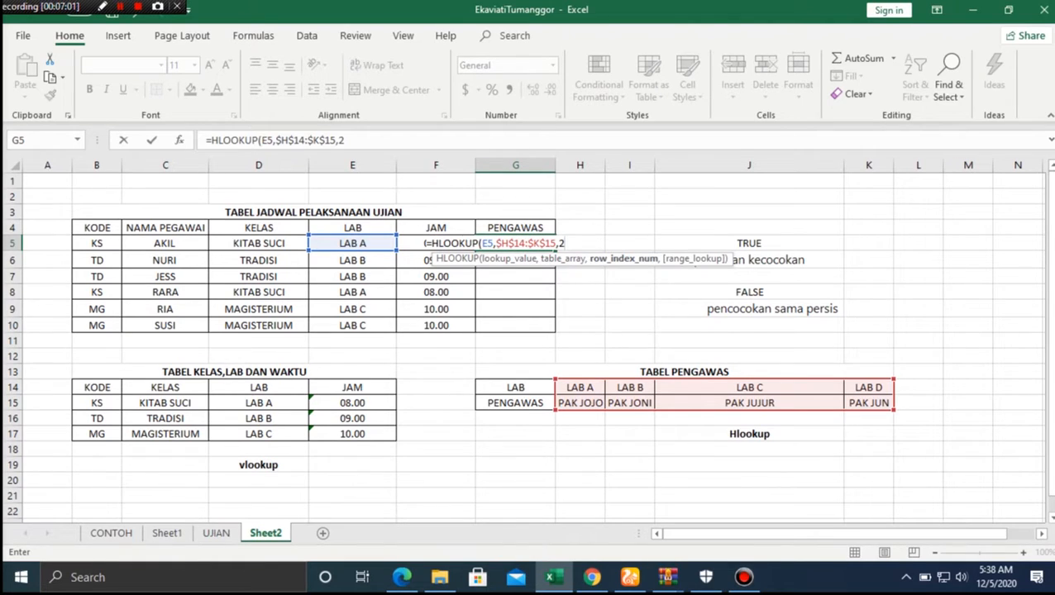
text(,)
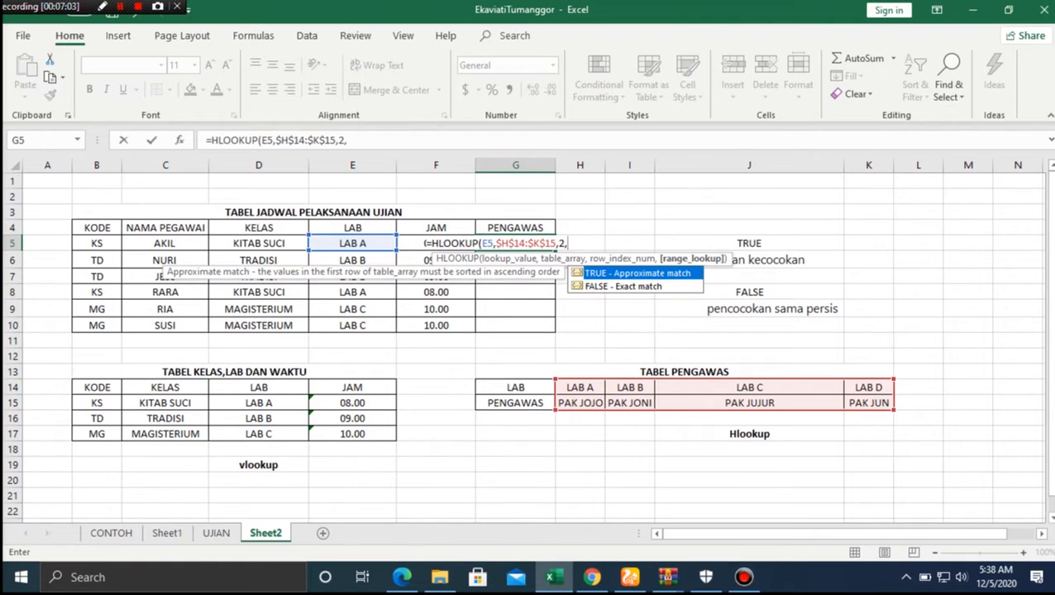
key(Down)
key(Tab)
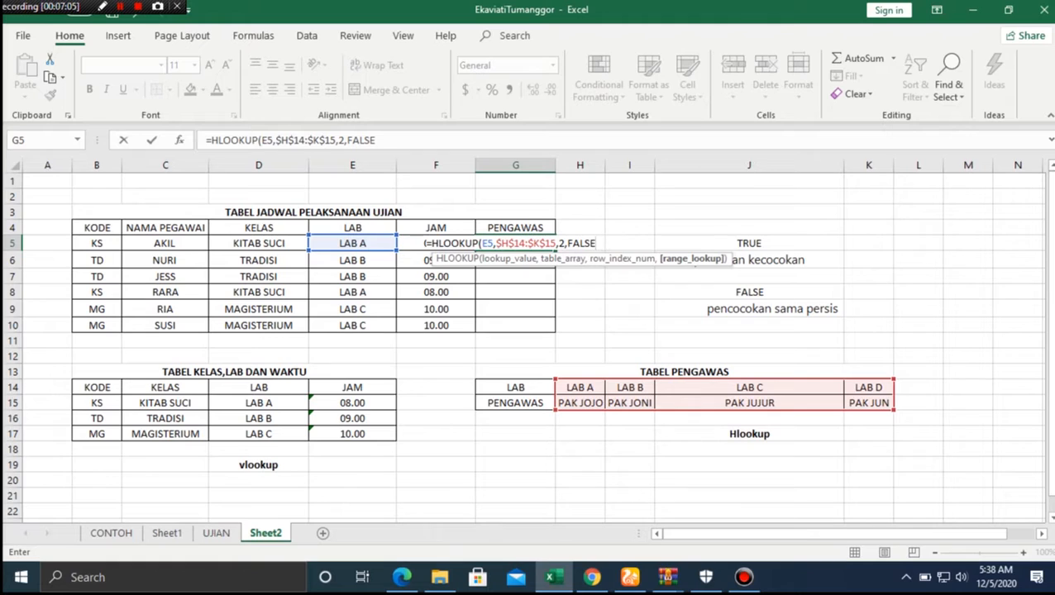
text())
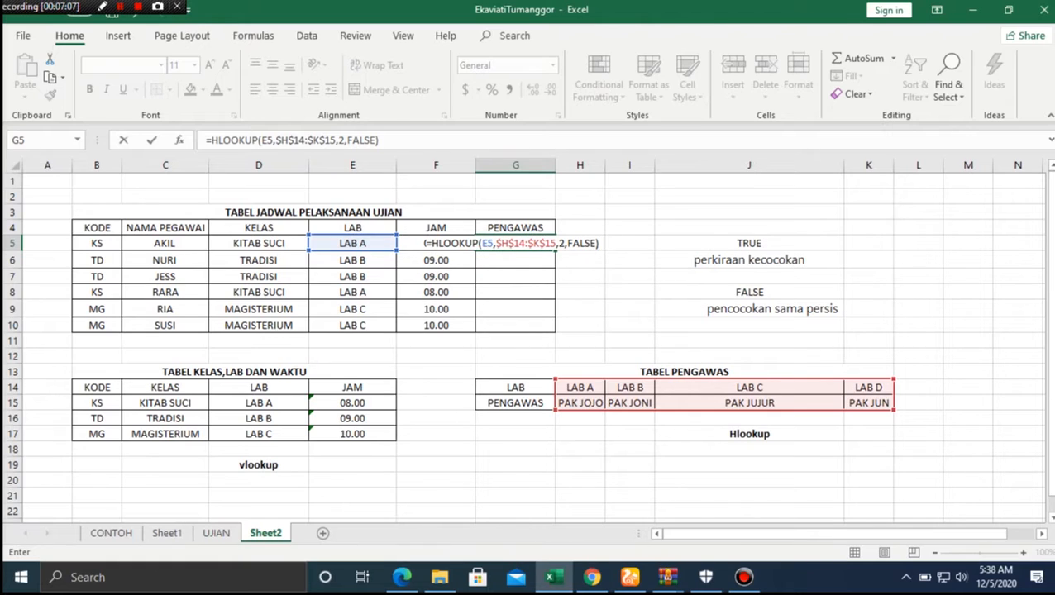
key(Return)
Step: Fill the PENGAWAS formula from G5 down to G10
click(515, 244)
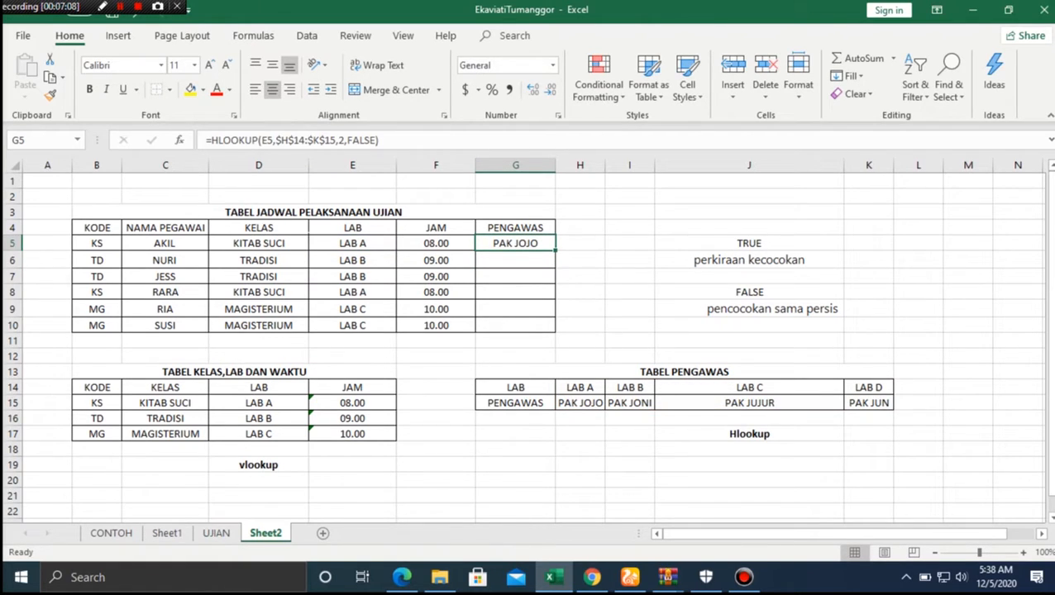
drag(556, 250, 556, 331)
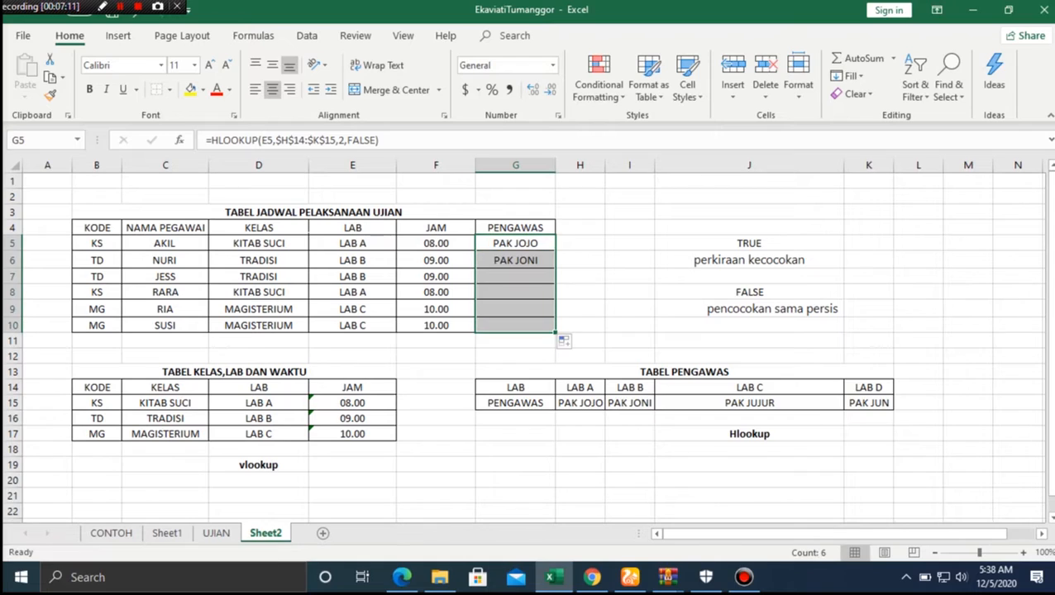
click(629, 260)
click(579, 260)
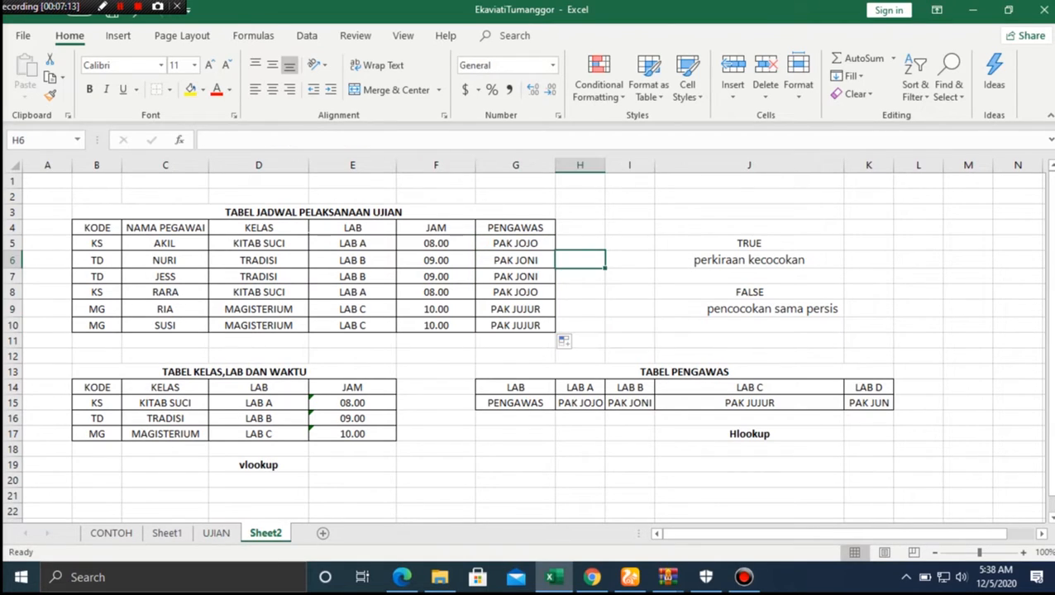
click(629, 340)
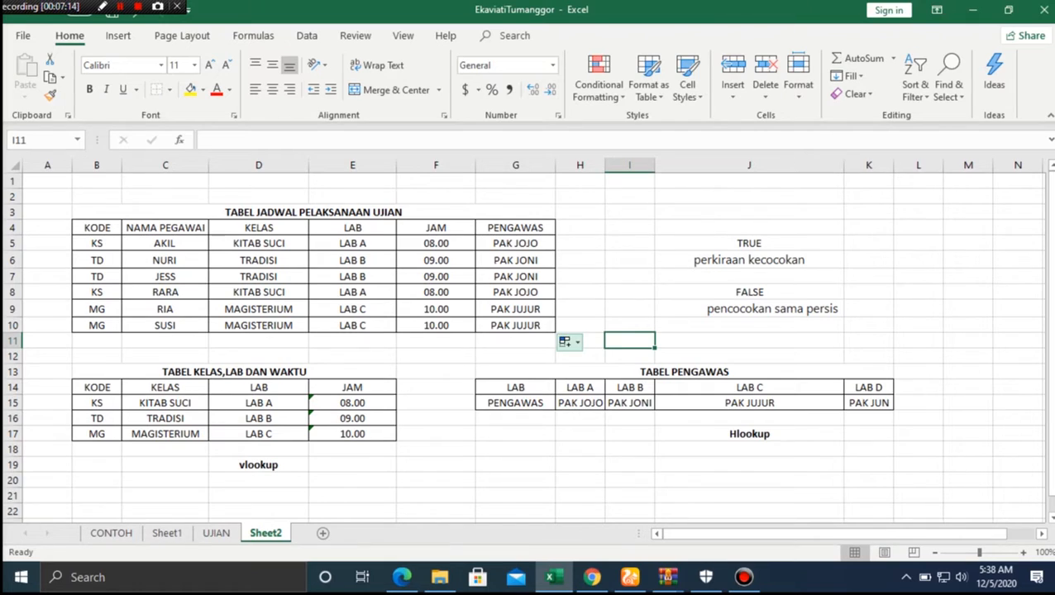
click(515, 355)
click(684, 371)
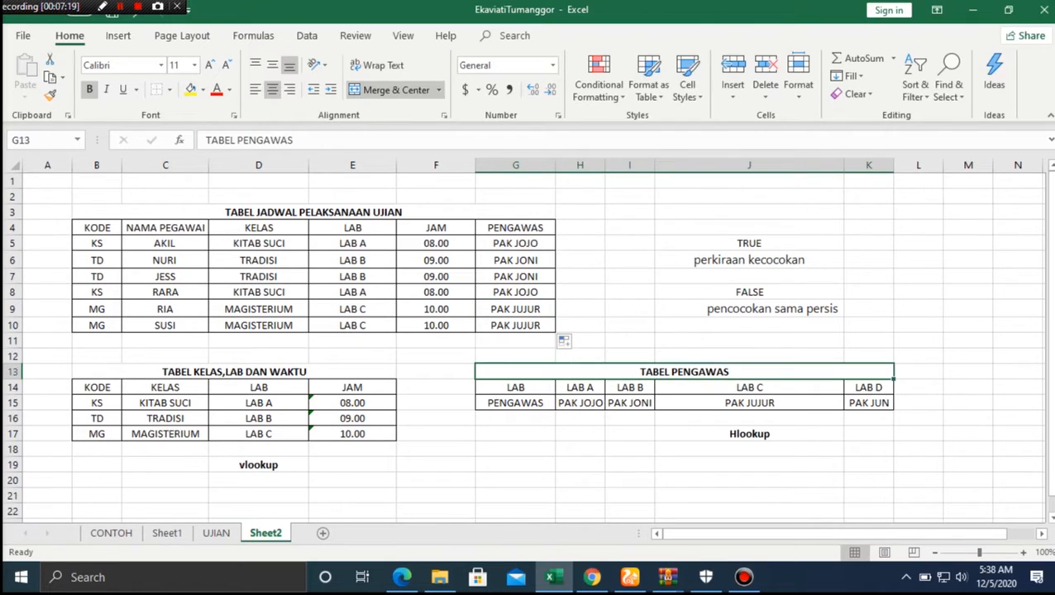
click(515, 433)
click(629, 449)
click(580, 325)
click(579, 387)
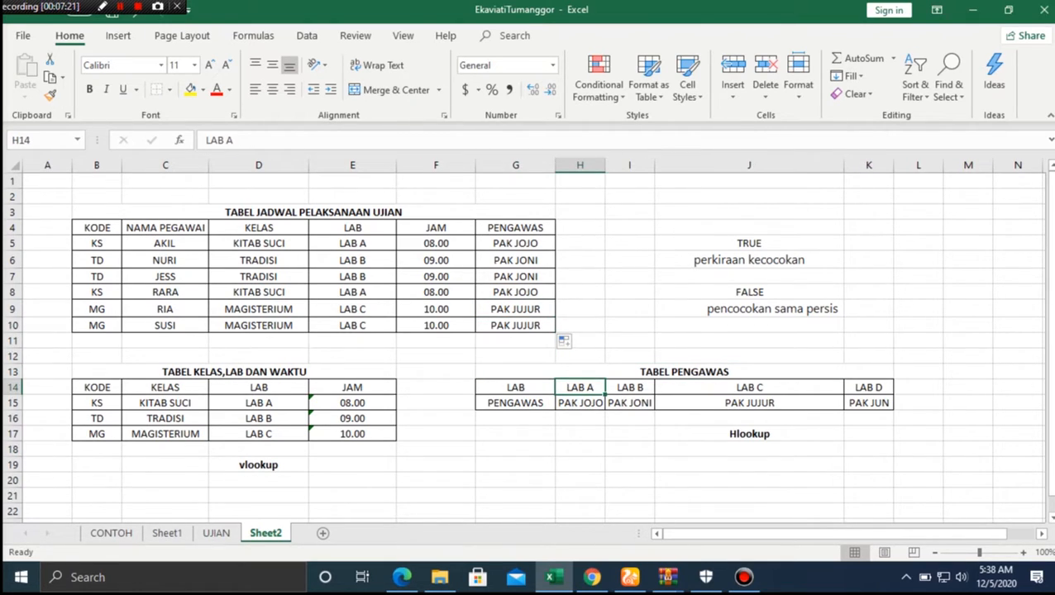
click(580, 403)
click(580, 418)
click(515, 418)
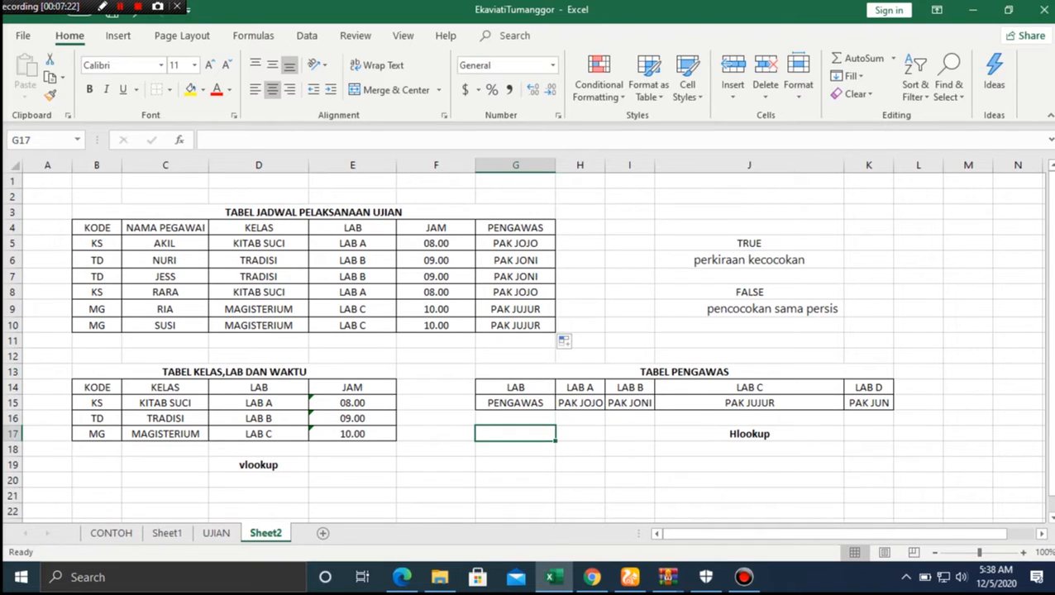
click(435, 418)
click(435, 386)
click(436, 403)
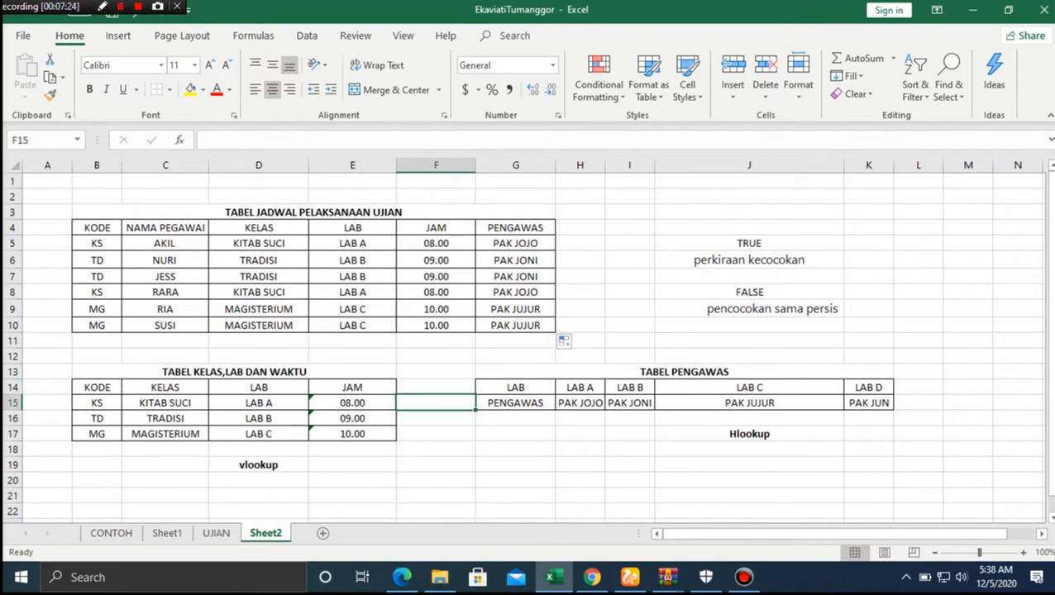
click(435, 434)
click(165, 386)
click(165, 433)
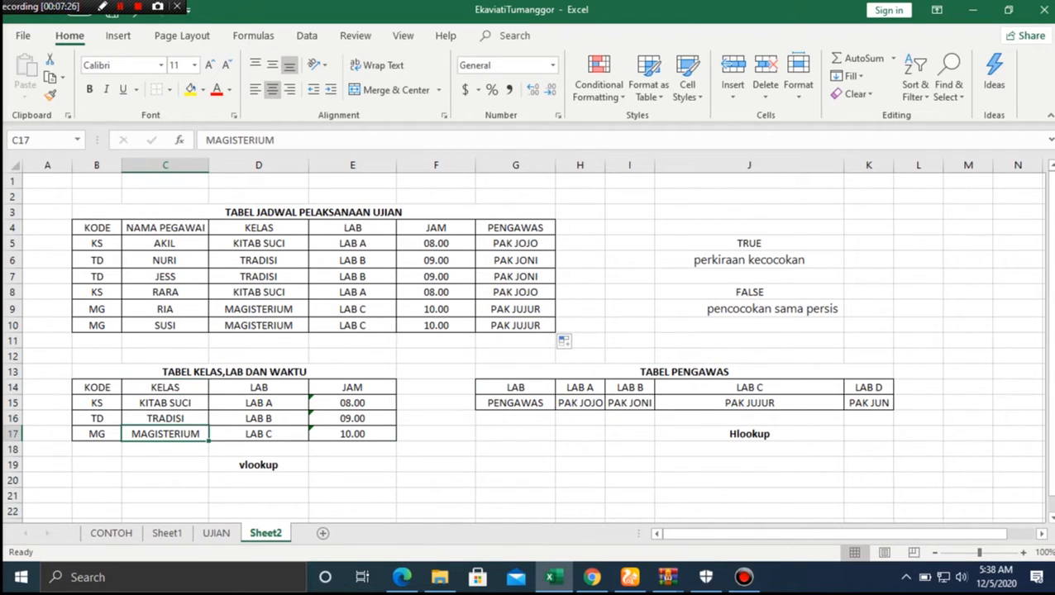
click(165, 403)
click(165, 387)
click(165, 402)
click(165, 418)
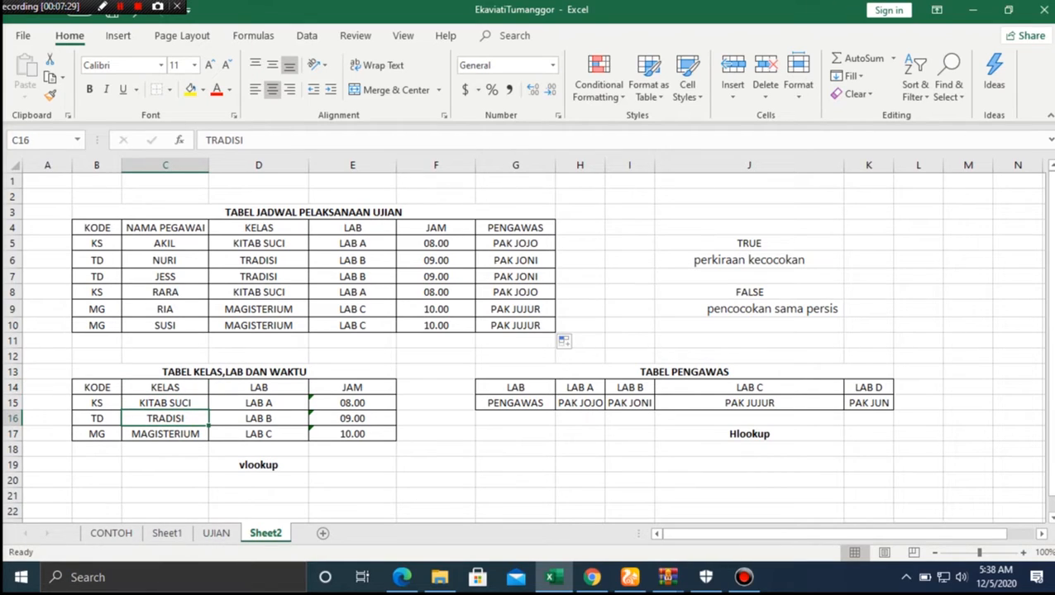
Step: Change the TRADISI code in B16 to KL and inspect the error options of the LAB formula in E7
click(97, 418)
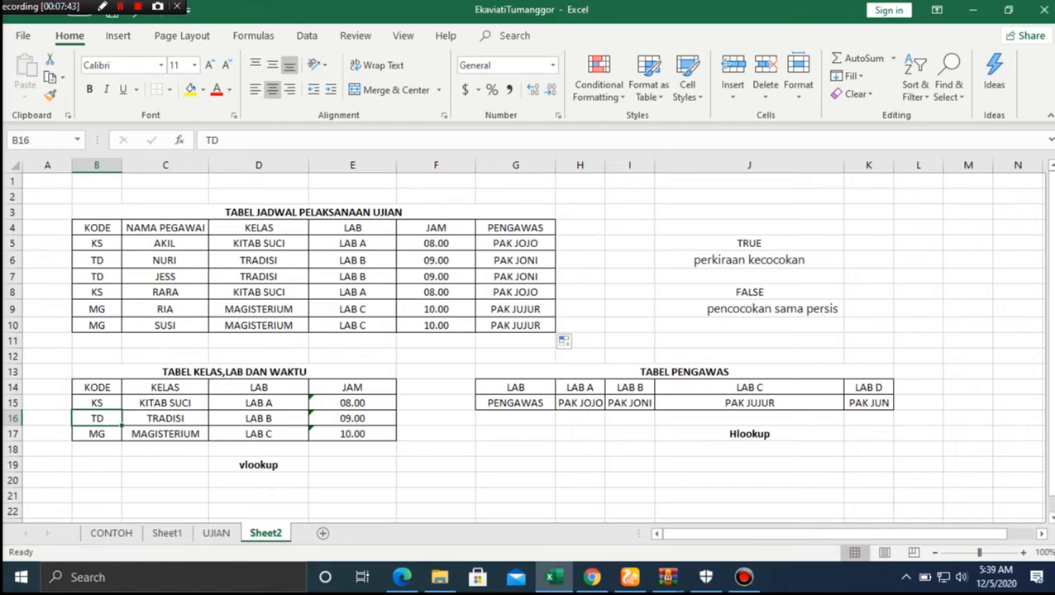
text(KL)
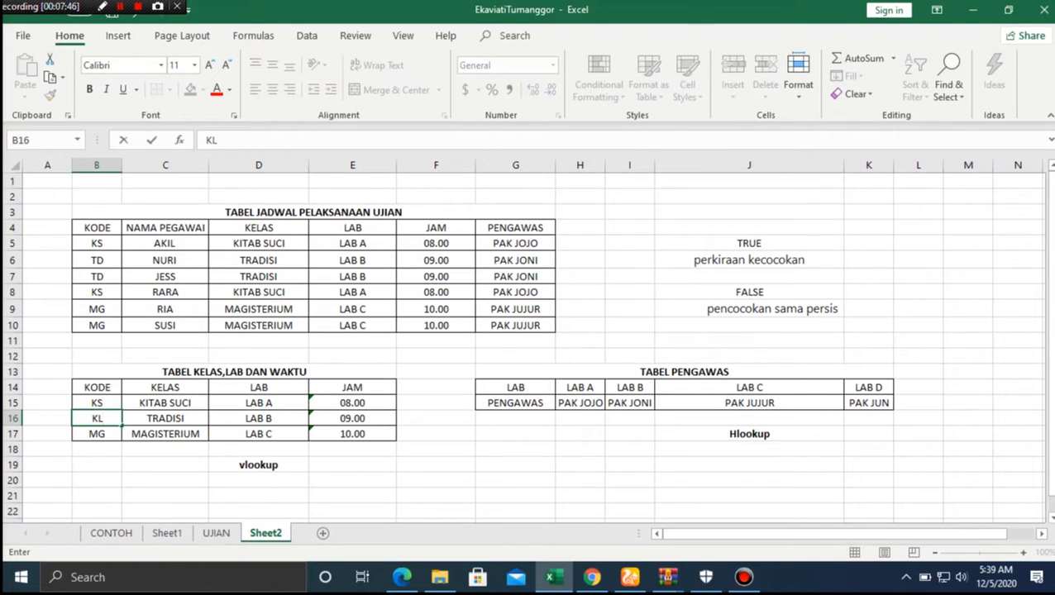
key(Return)
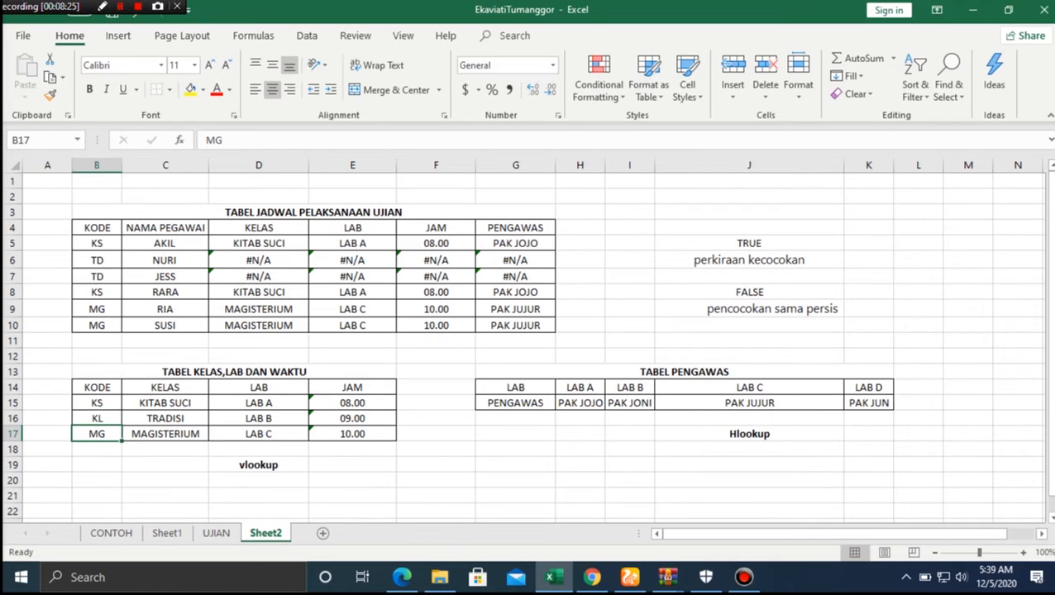
click(352, 276)
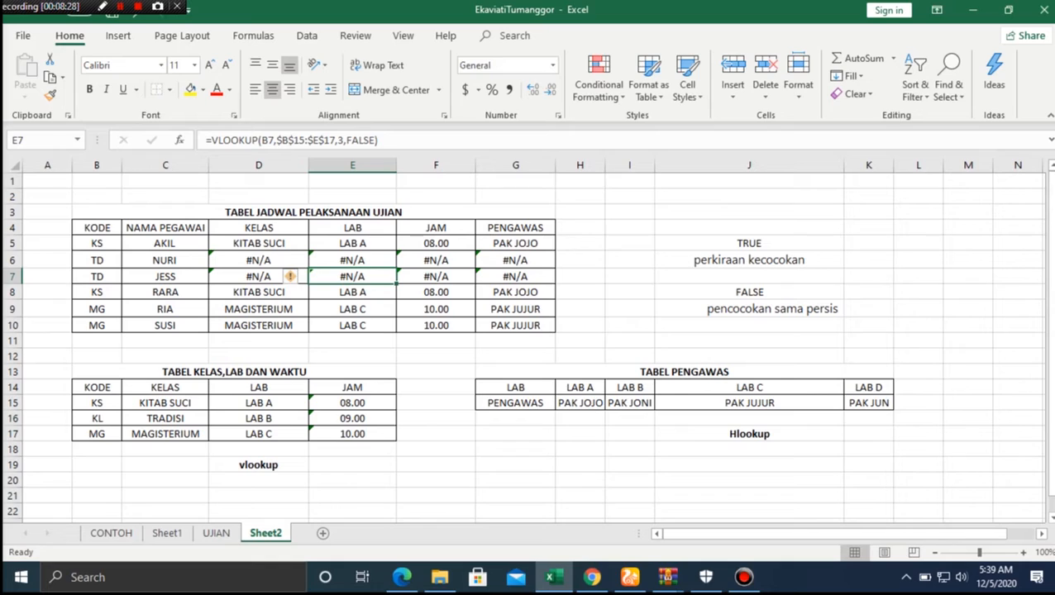
click(291, 276)
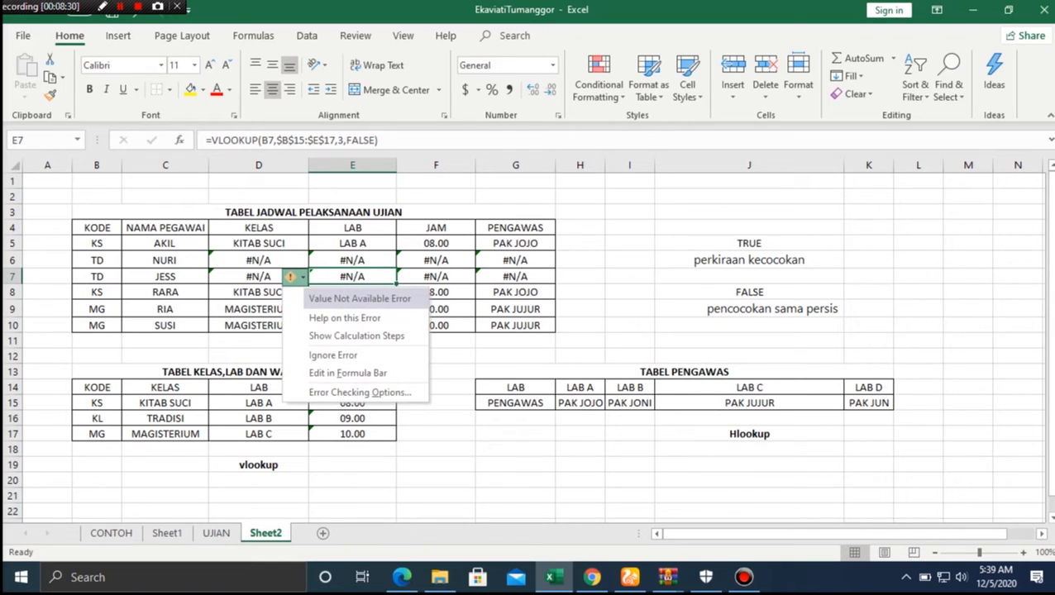
key(Escape)
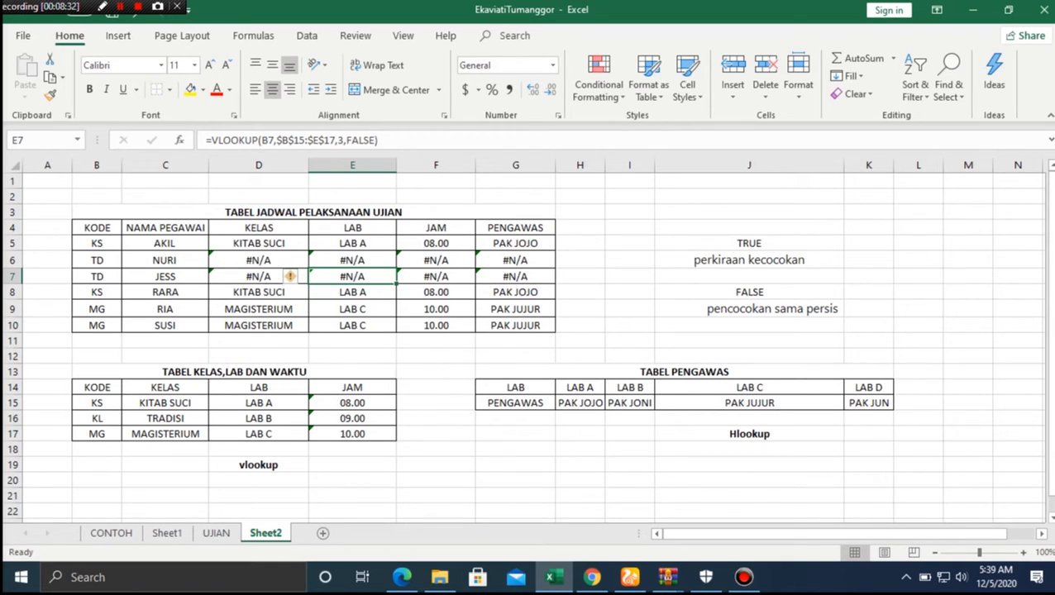
Step: Set the TRADISI code in B16 back to TD
click(97, 418)
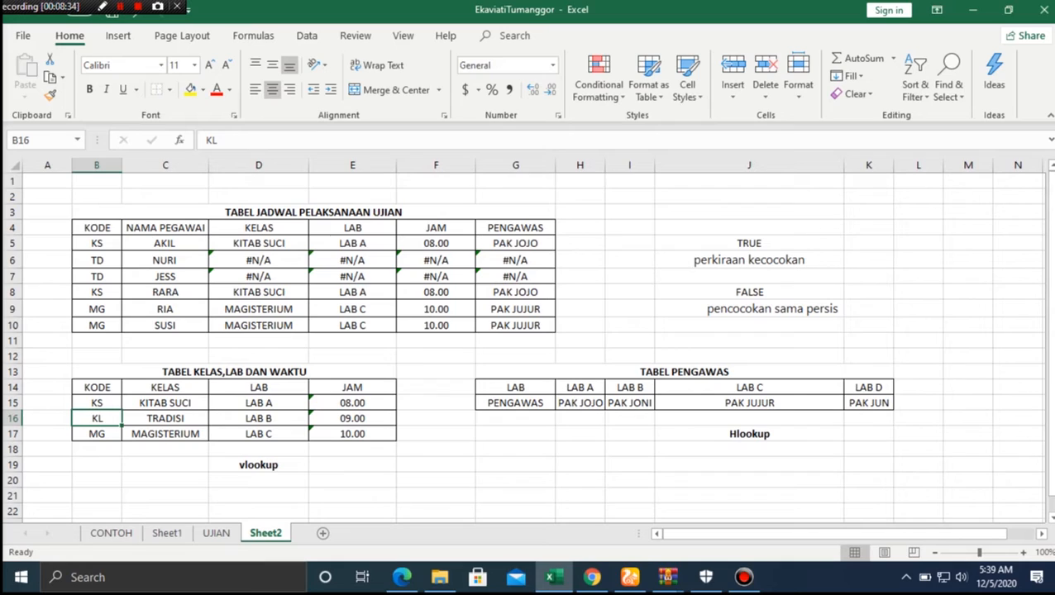
text(TD)
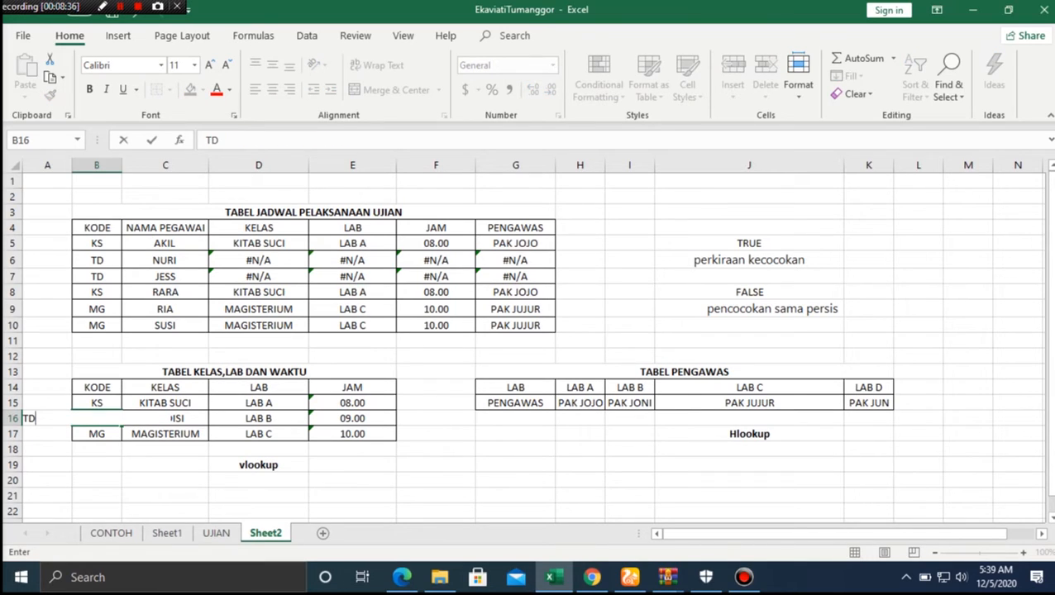
key(Return)
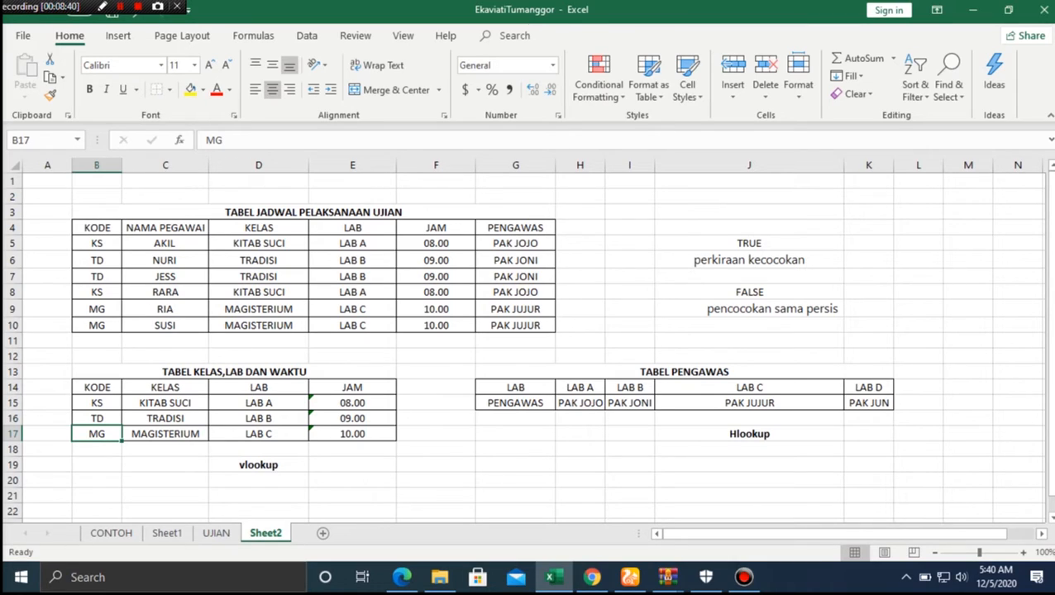
Step: Change the lab for KITAB SUCI in cell D15 of the class, lab and time table to LAB D
click(580, 387)
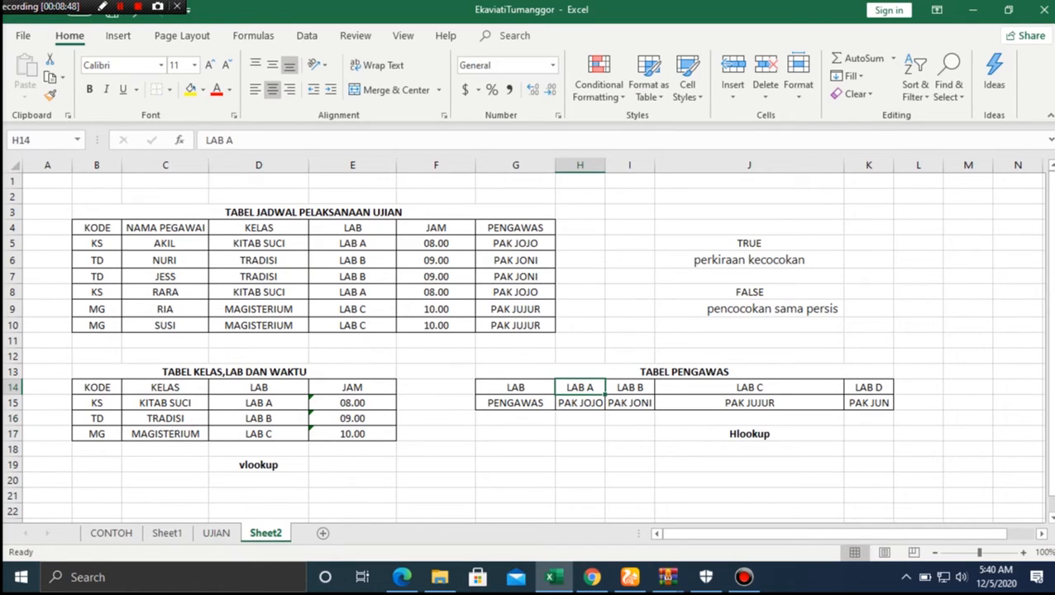
click(258, 402)
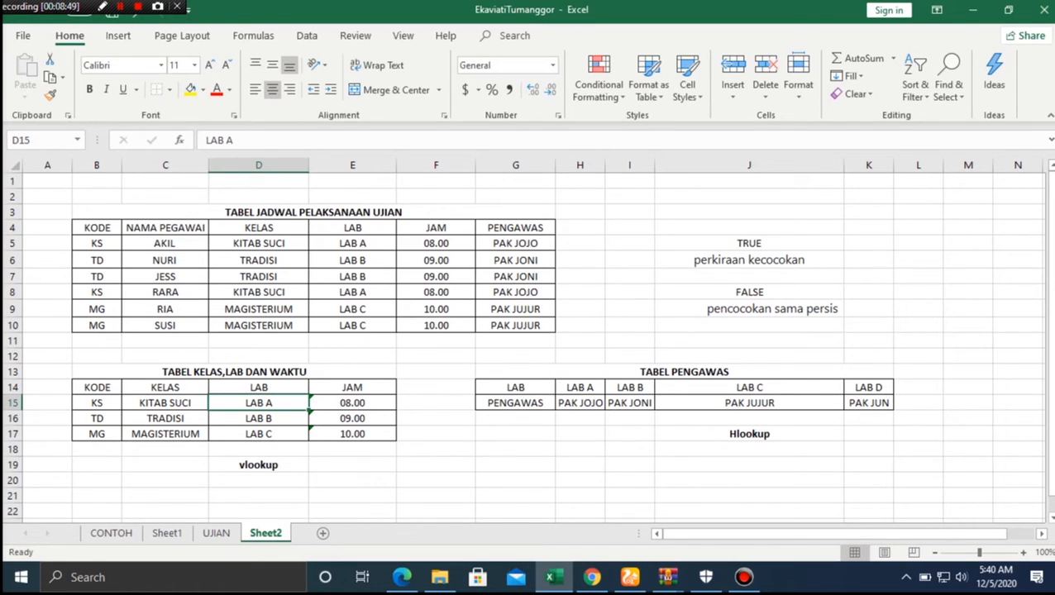
key(F2)
key(BackSpace)
key(BackSpace)
key(BackSpace)
text(B D)
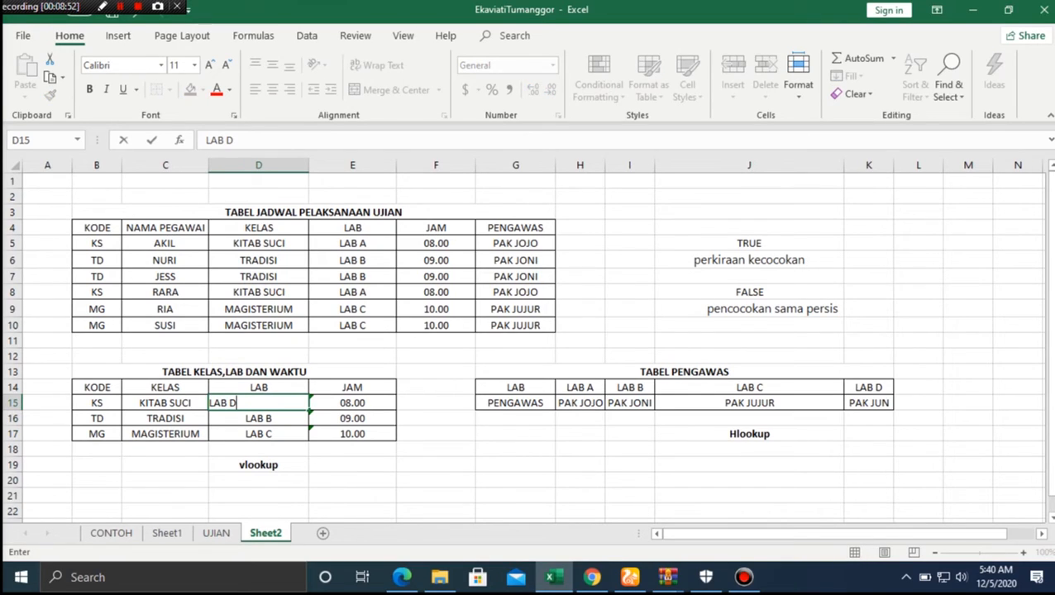
key(Return)
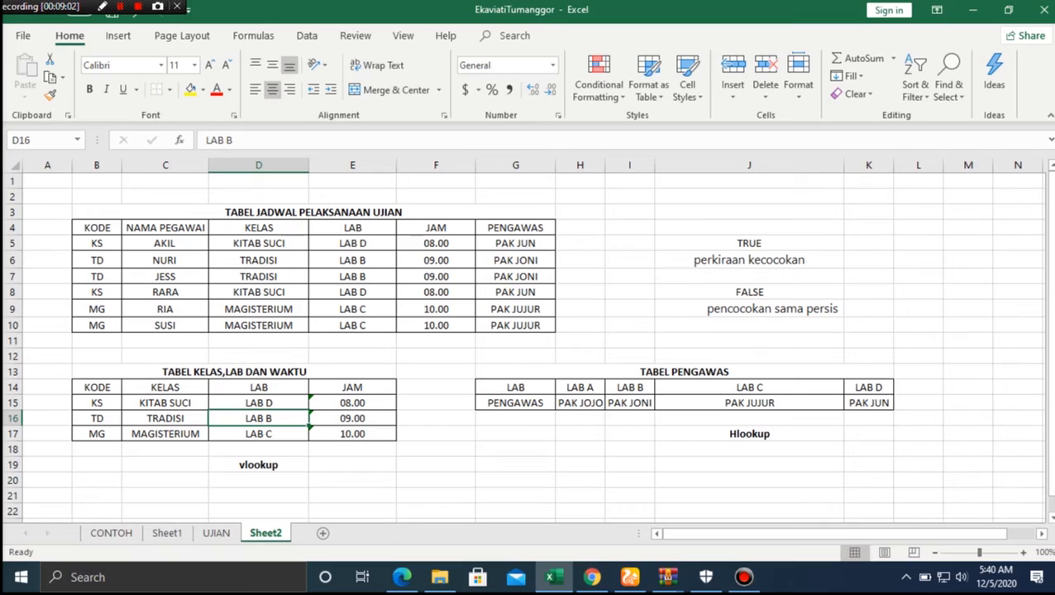
Step: Set the lab for KITAB SUCI in D15 to LAB Z
click(258, 403)
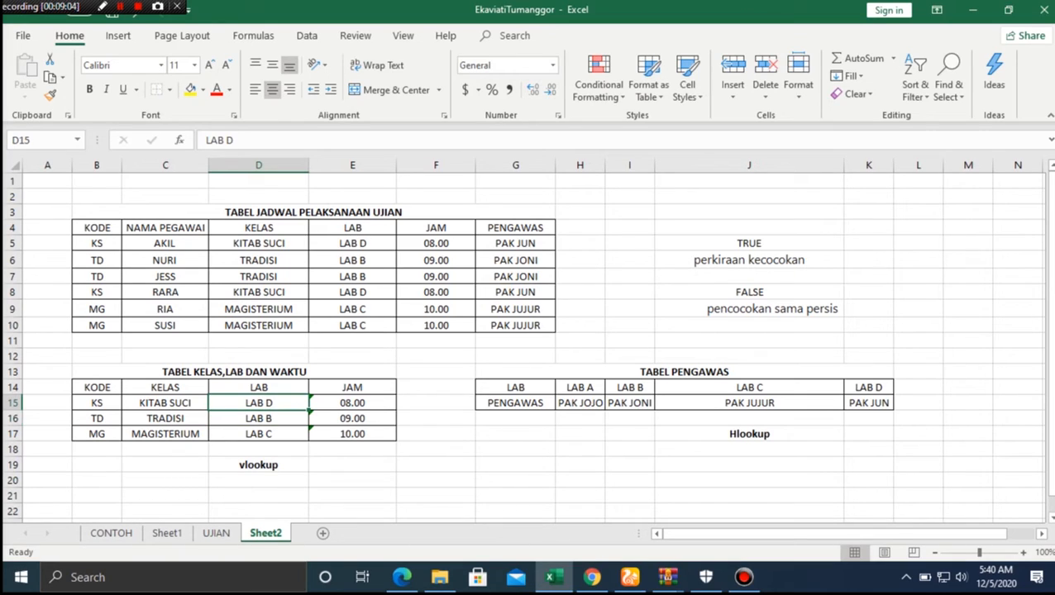
text(LAB Z)
key(Return)
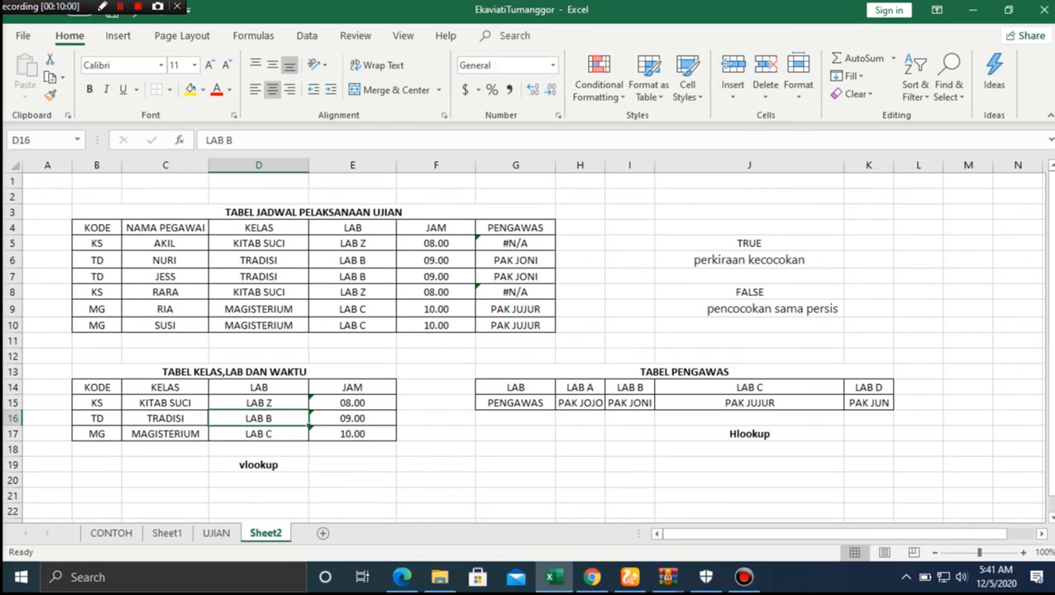
Step: Rename the first lab heading in the supervisor table, H14, to LAB Z
click(580, 387)
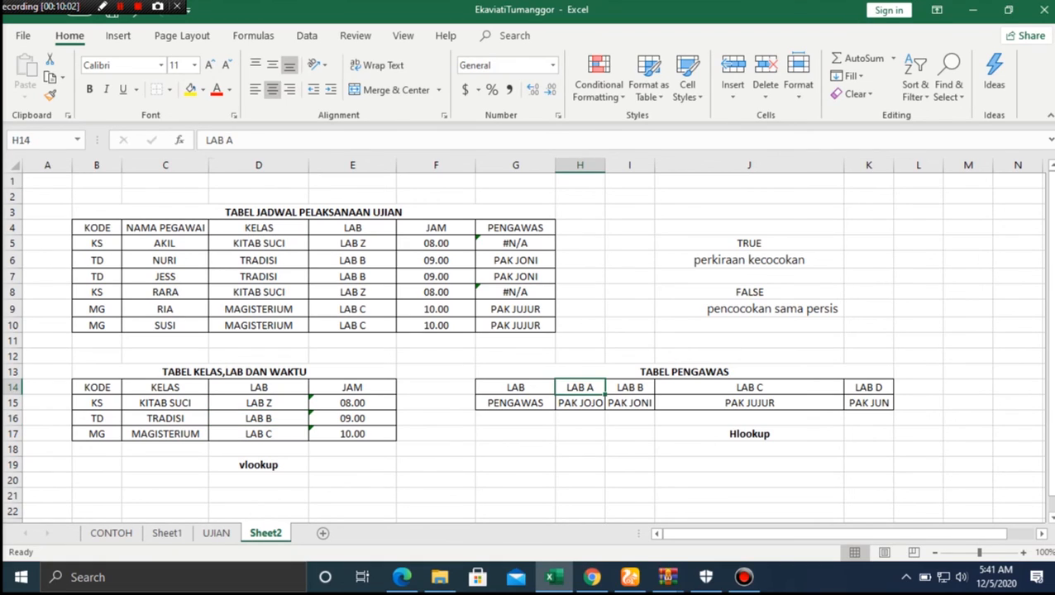
text(LAB Z)
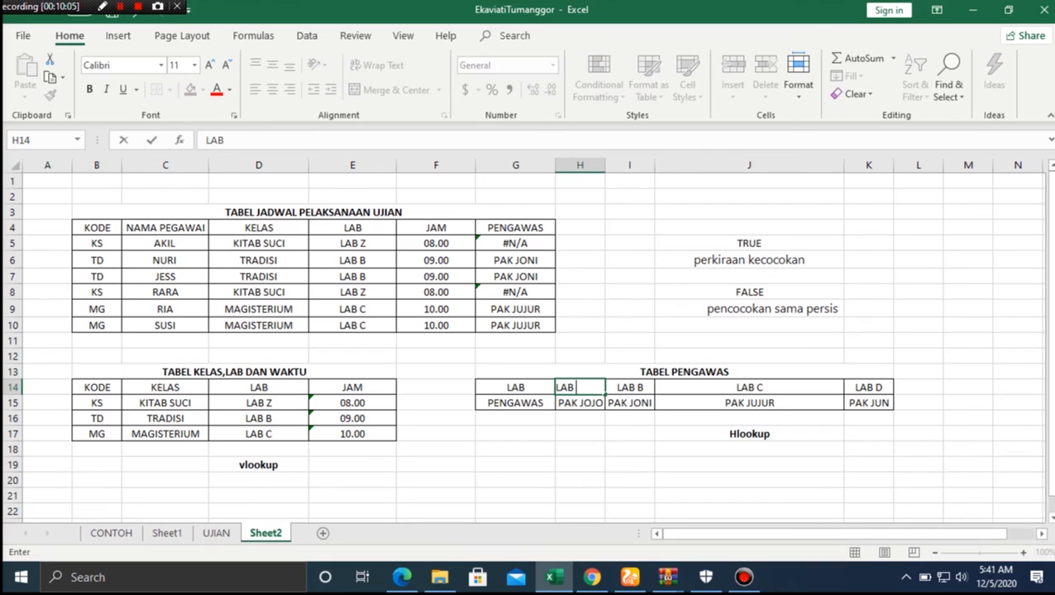
key(Return)
click(579, 387)
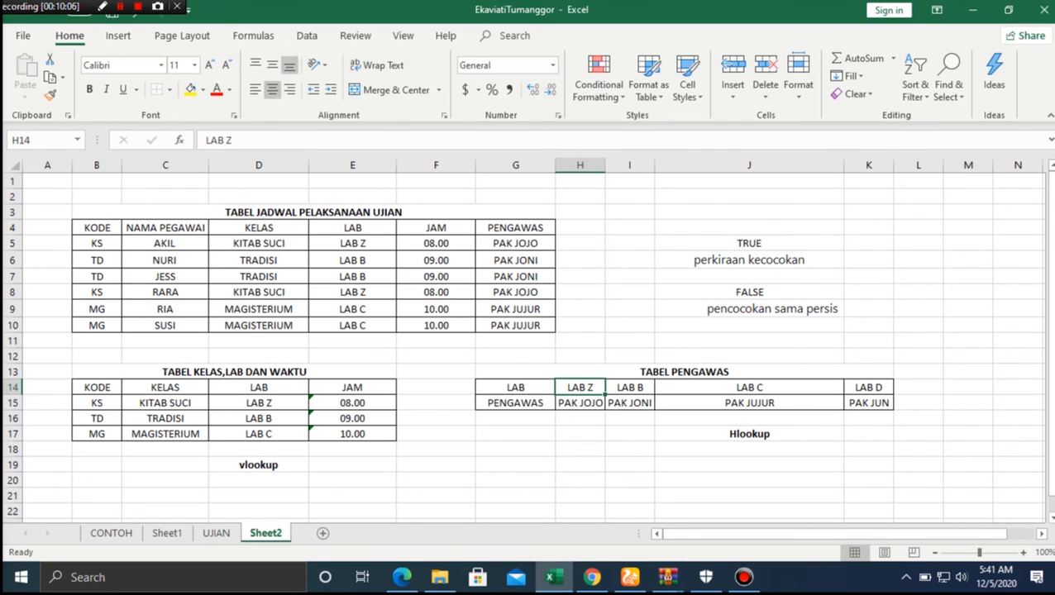
Step: Rename the first lab heading in the supervisor table, H14, to LAB A
key(BackSpace)
text(LAB A)
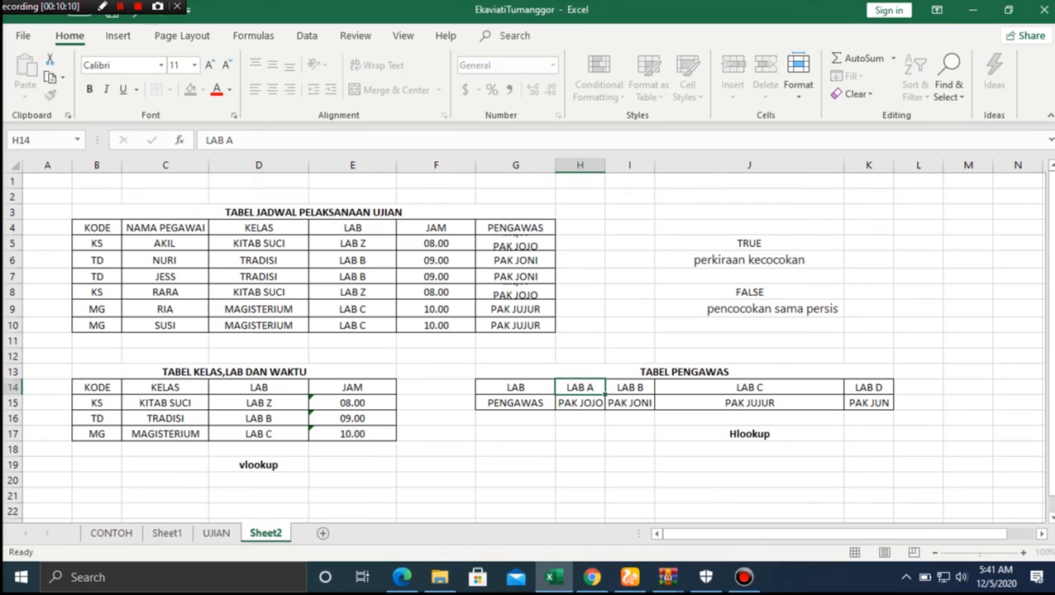
key(Return)
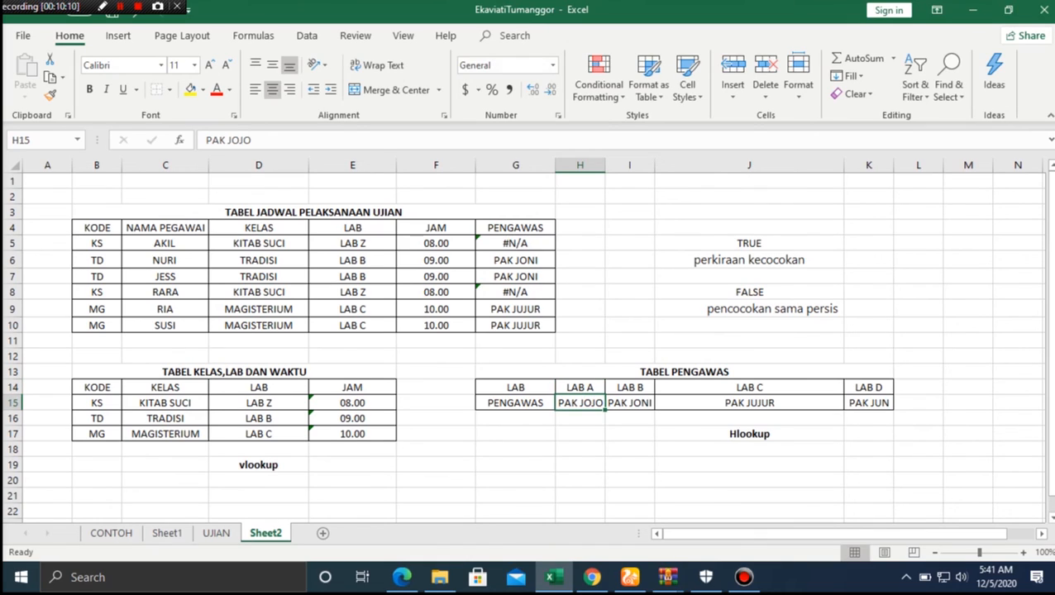
Step: Set the lab for KITAB SUCI in D15 of the class, lab and time table to LAB A
click(258, 403)
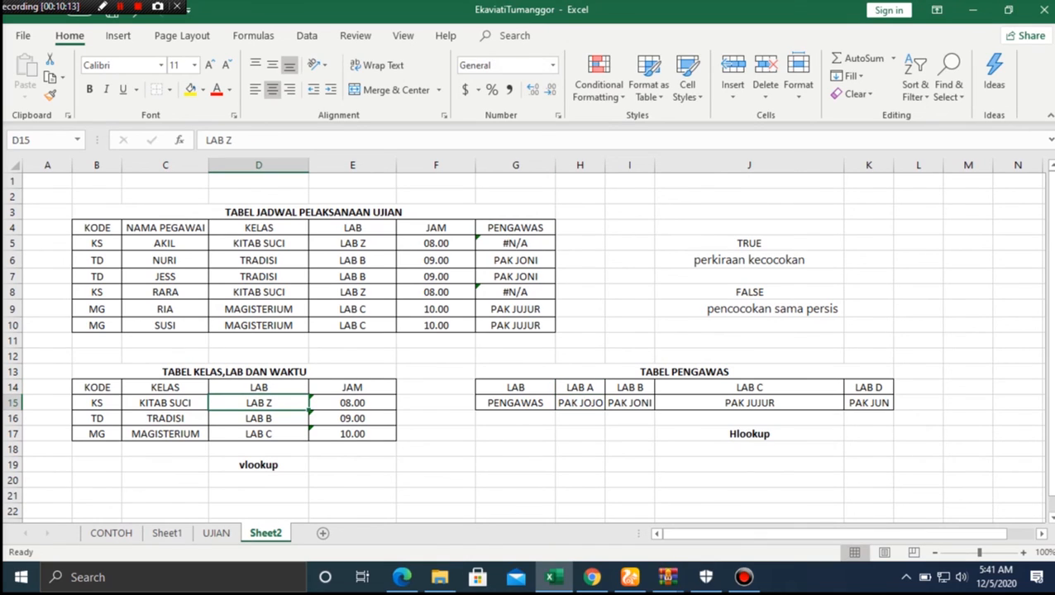
text(LAB A)
key(Return)
Step: Re-enter LAB B as the lab for TRADISI in cell D16
text(')
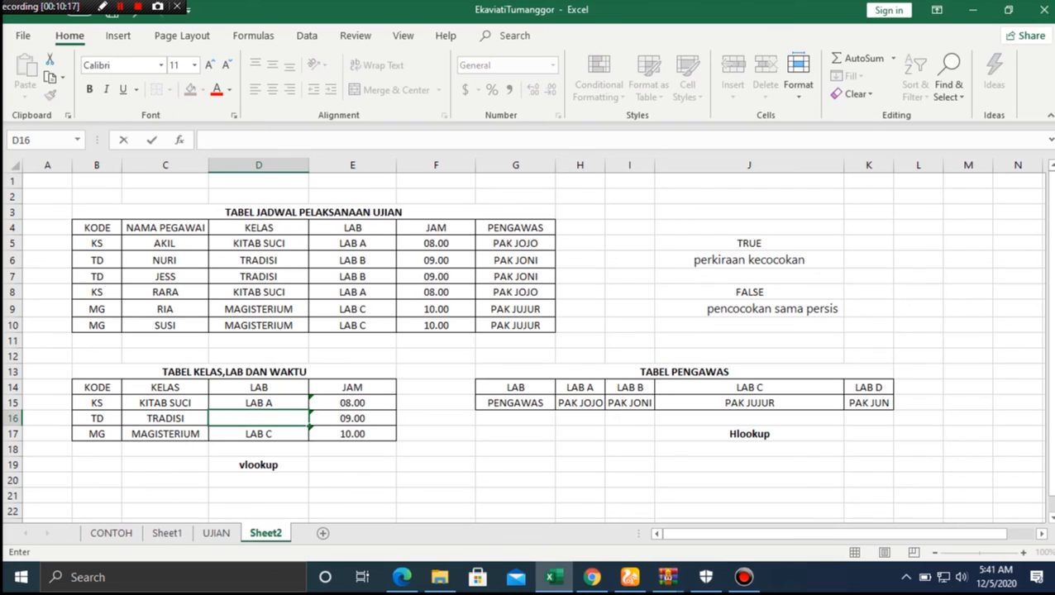
text(LAB B)
click(515, 449)
click(436, 448)
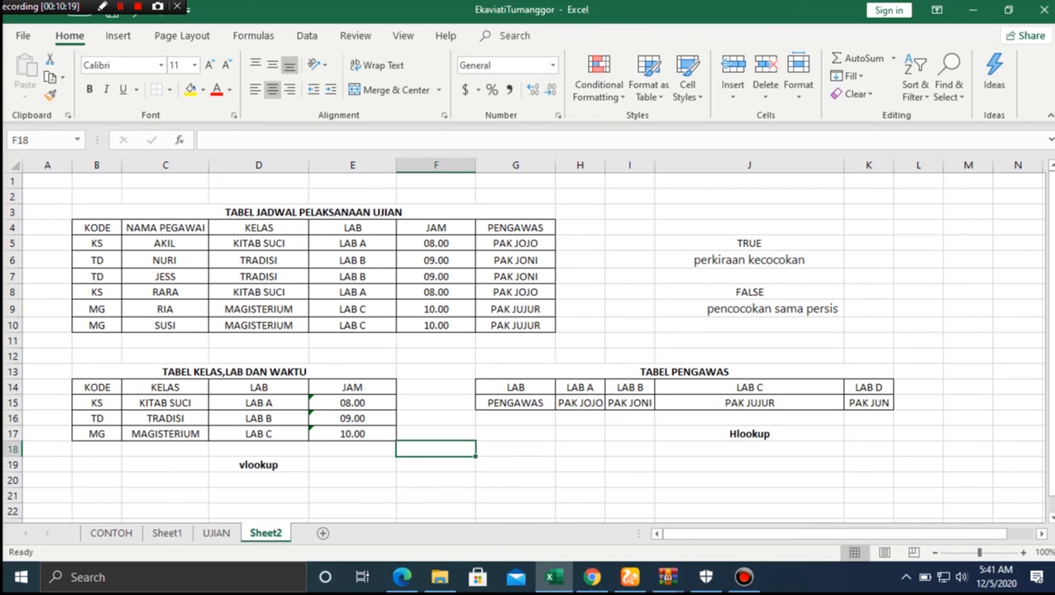
click(436, 387)
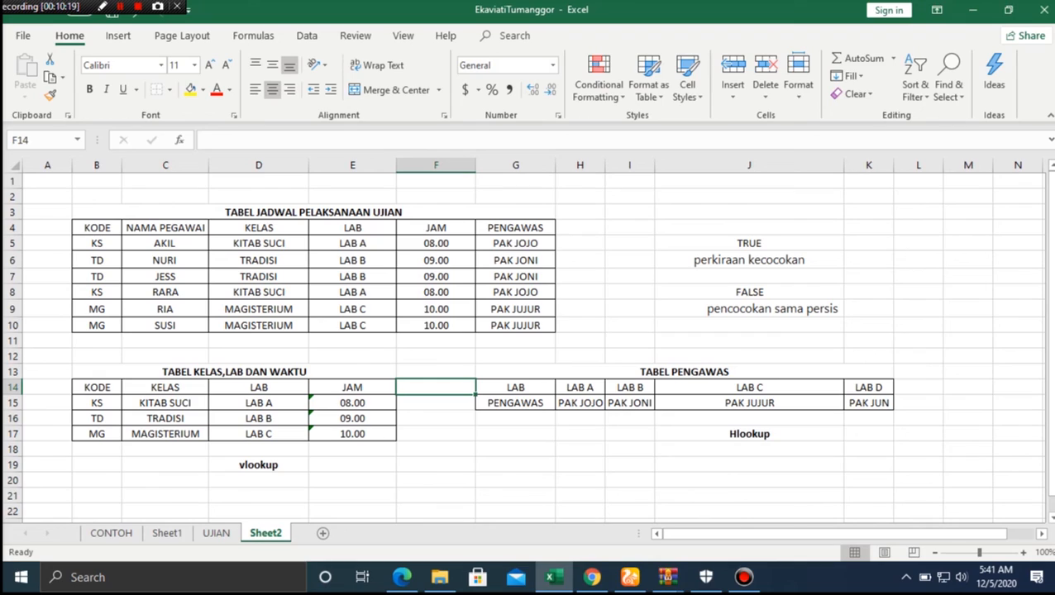